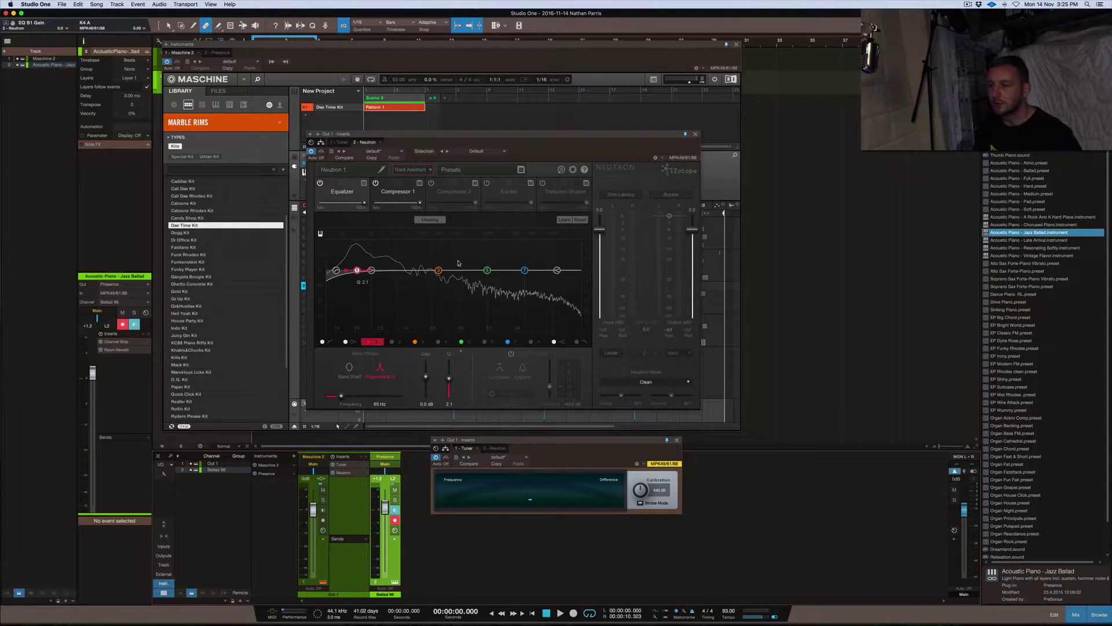
# Bypass Neutron's Compressor 1 module on the kick track so only the Equalizer stays active
pyautogui.click(376, 183)
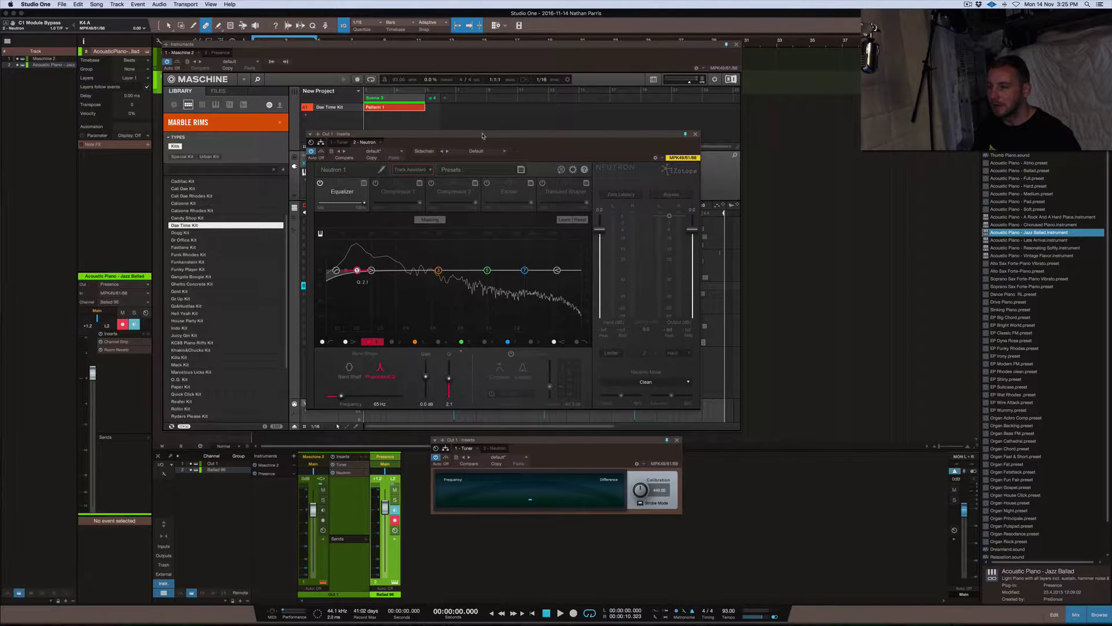
# In Neutron's Spectrum Options, set Peak Hold Time to Infinite and check Average Time
pyautogui.rightClick(437, 300)
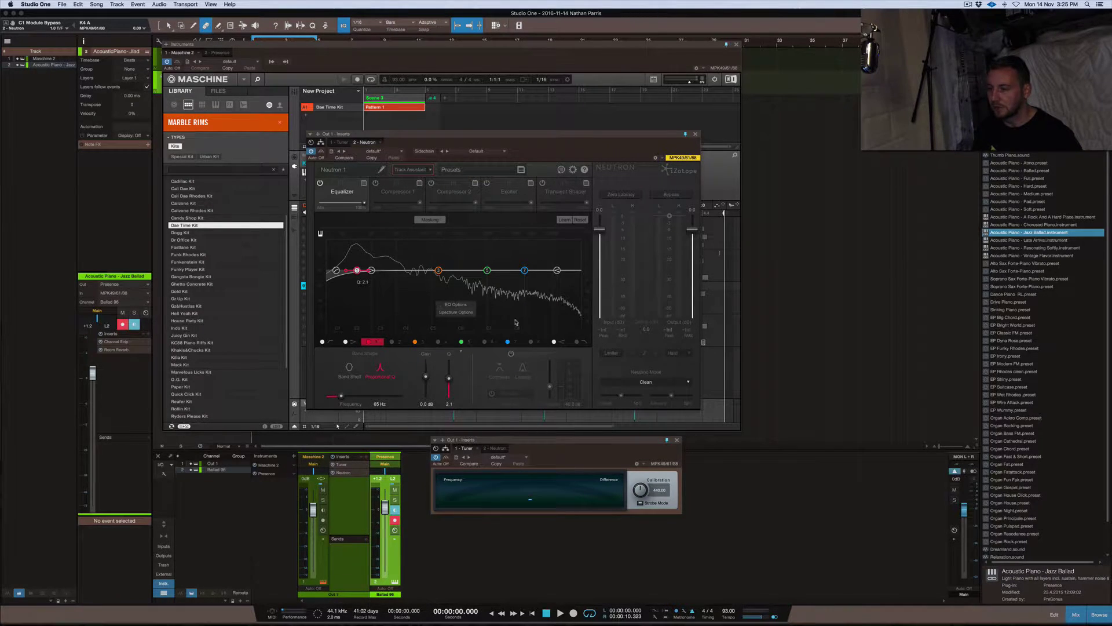
pyautogui.click(457, 313)
pyautogui.click(576, 317)
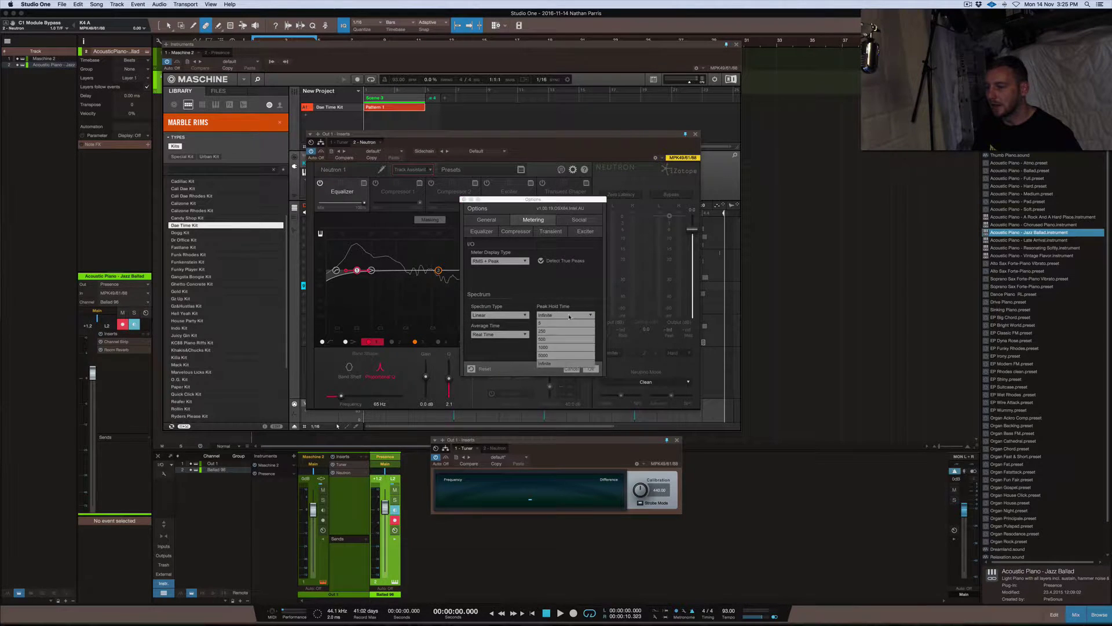
pyautogui.click(559, 354)
pyautogui.click(556, 315)
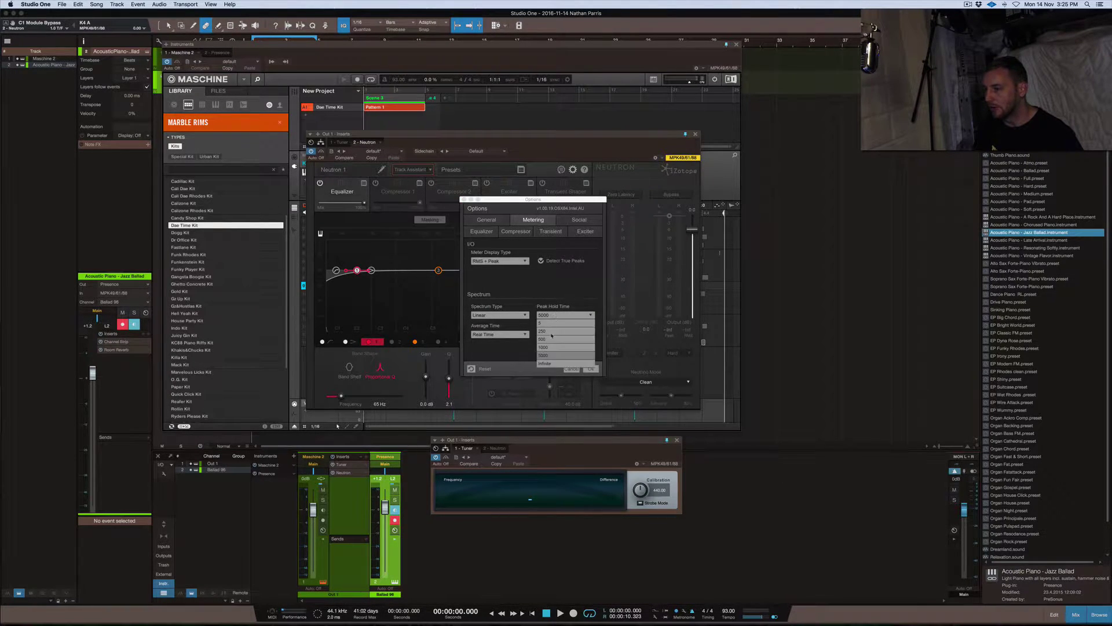
pyautogui.click(547, 363)
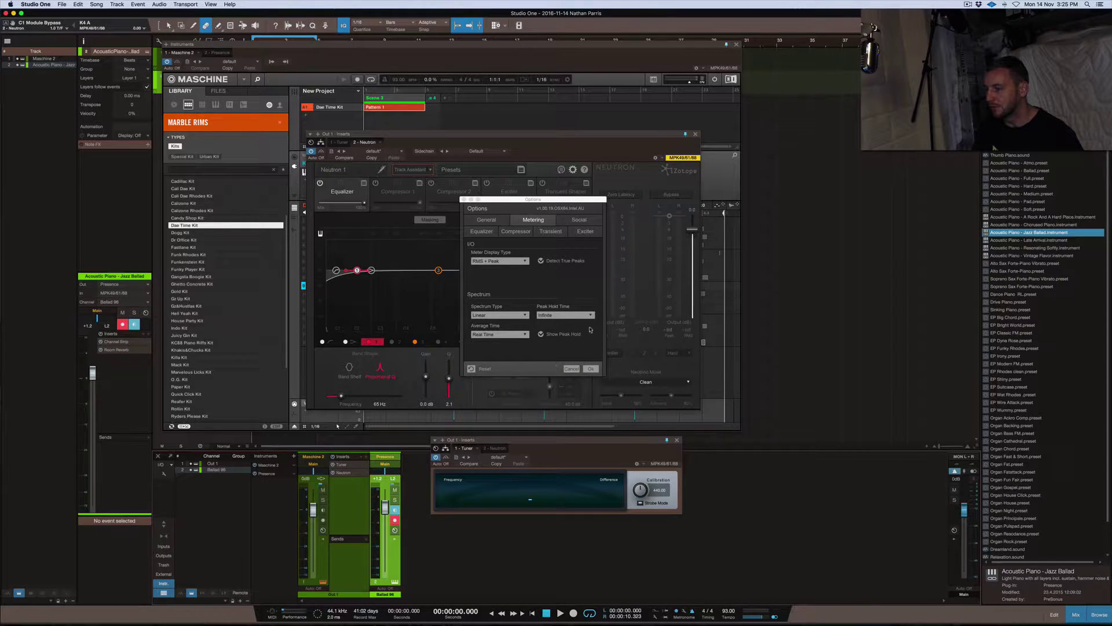
pyautogui.click(550, 317)
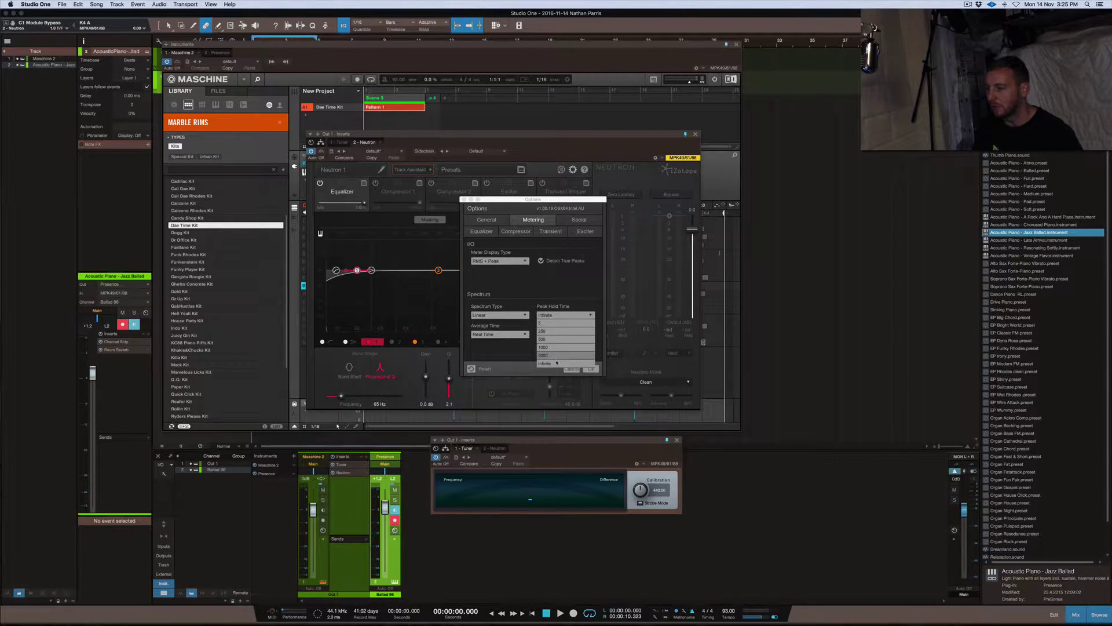
pyautogui.click(556, 363)
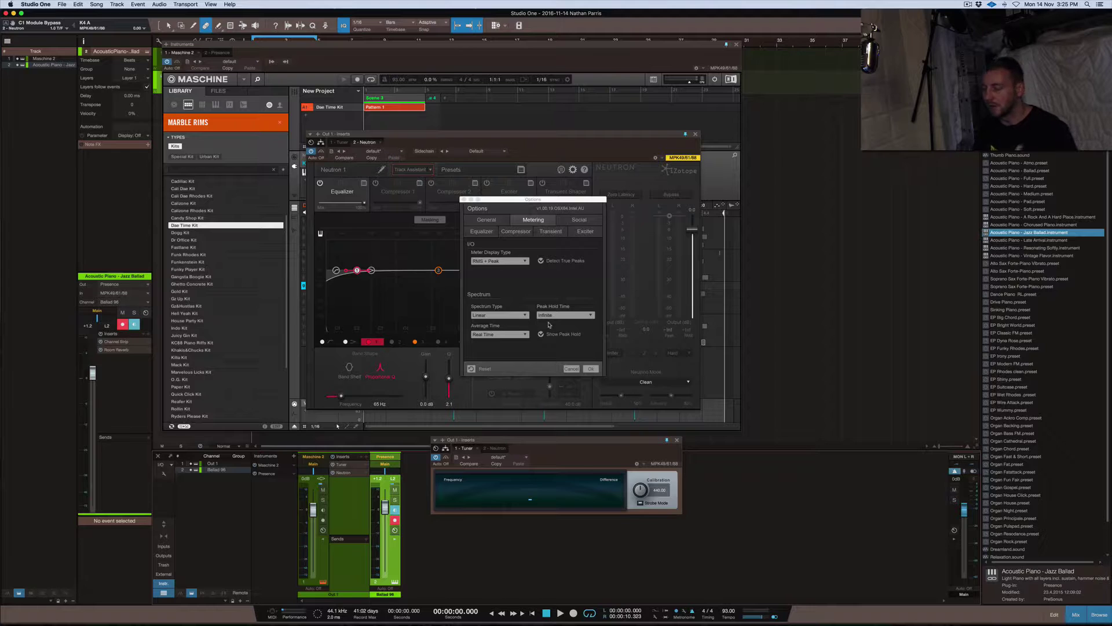
pyautogui.click(484, 335)
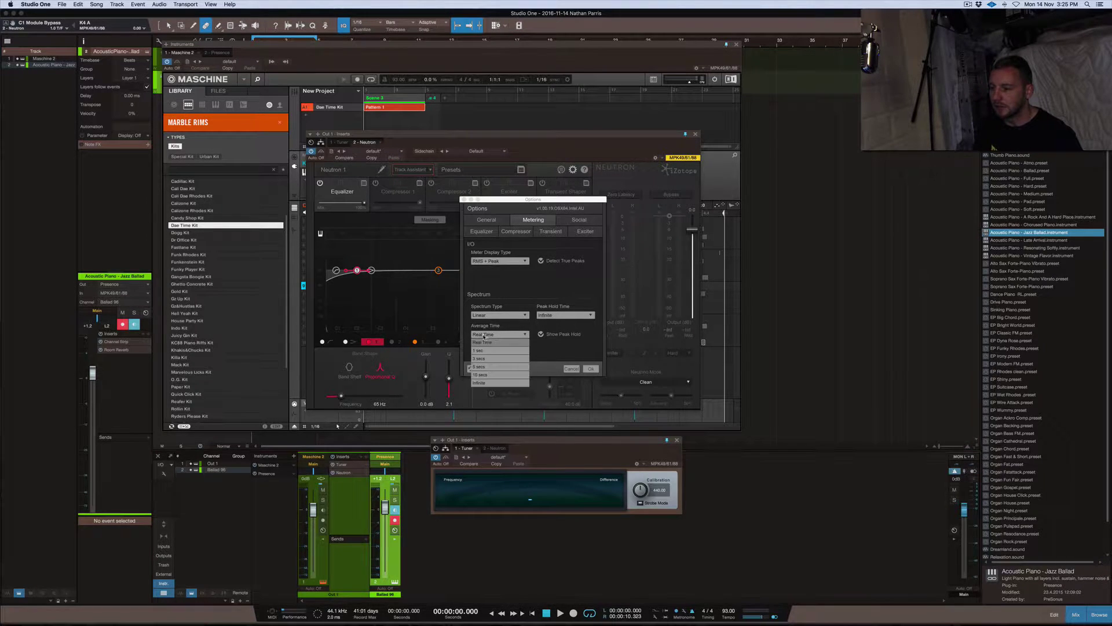
pyautogui.click(591, 369)
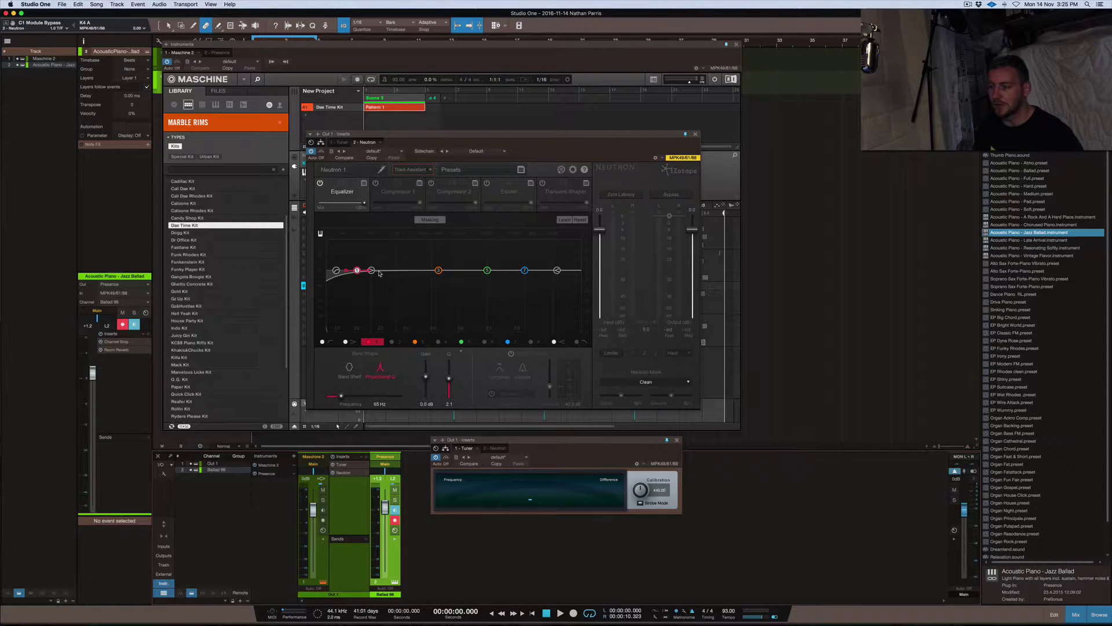
# Play the kick once and stop, so its held peak spectrum appears in the EQ
pyautogui.press('space')
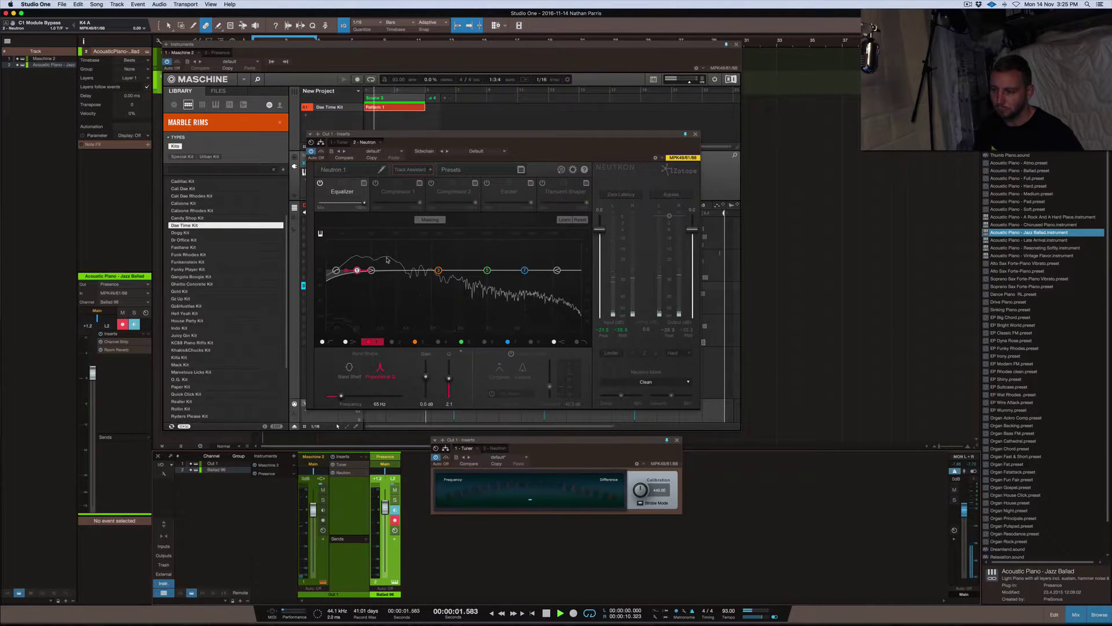
pyautogui.press('space')
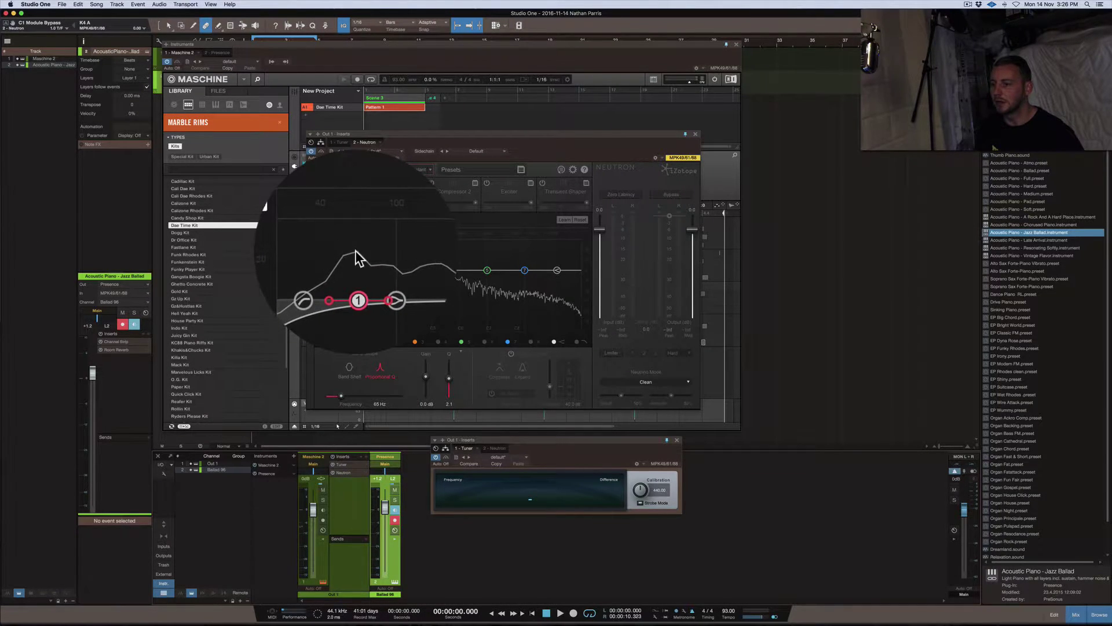
# Try band 1 boosts around 65–70 Hz, then reset its gain to 0.0 dB at 65 Hz
pyautogui.moveTo(359, 276)
pyautogui.mouseDown()
pyautogui.moveTo(417, 277)
pyautogui.moveTo(357, 274)
pyautogui.mouseUp()
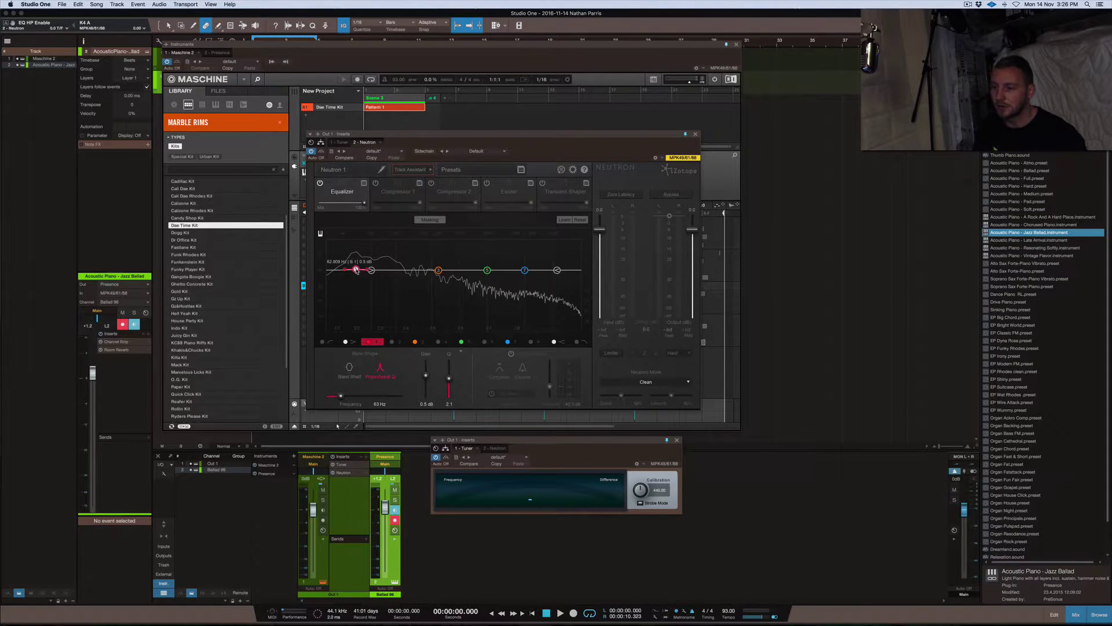
pyautogui.moveTo(356, 270)
pyautogui.mouseDown()
pyautogui.moveTo(361, 255)
pyautogui.moveTo(354, 262)
pyautogui.mouseUp()
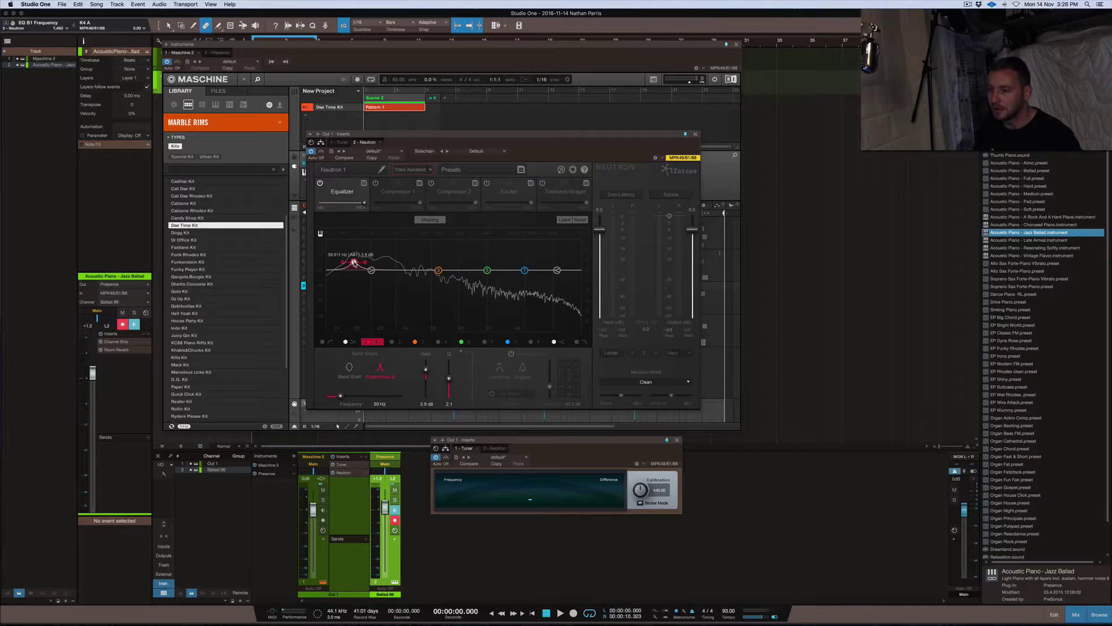
pyautogui.moveTo(354, 261); pyautogui.dragTo(357, 262)
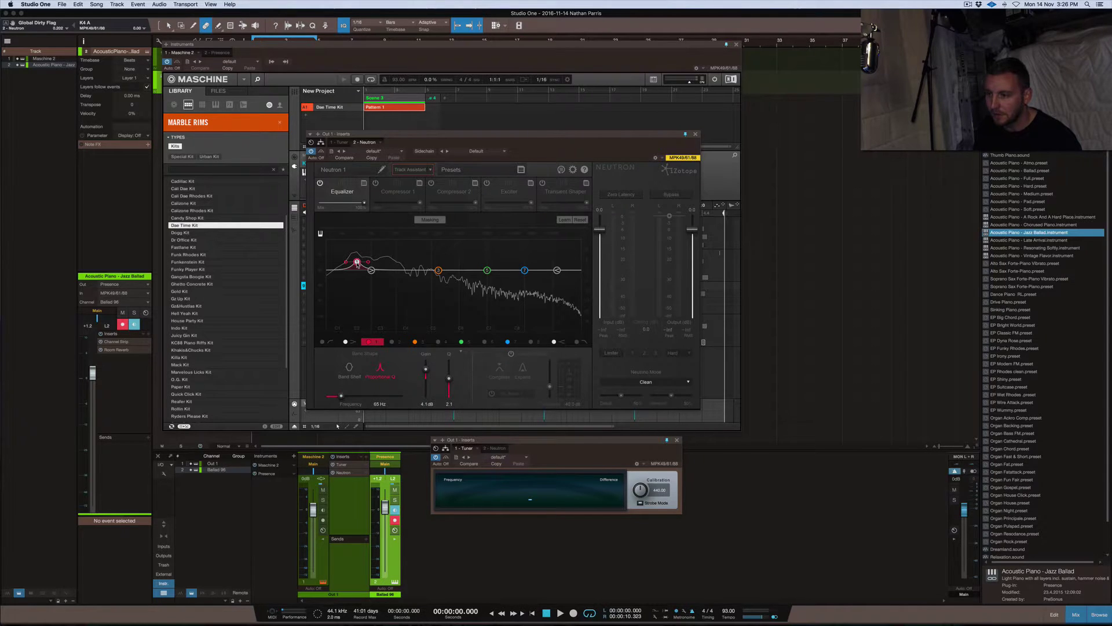
pyautogui.doubleClick(427, 371)
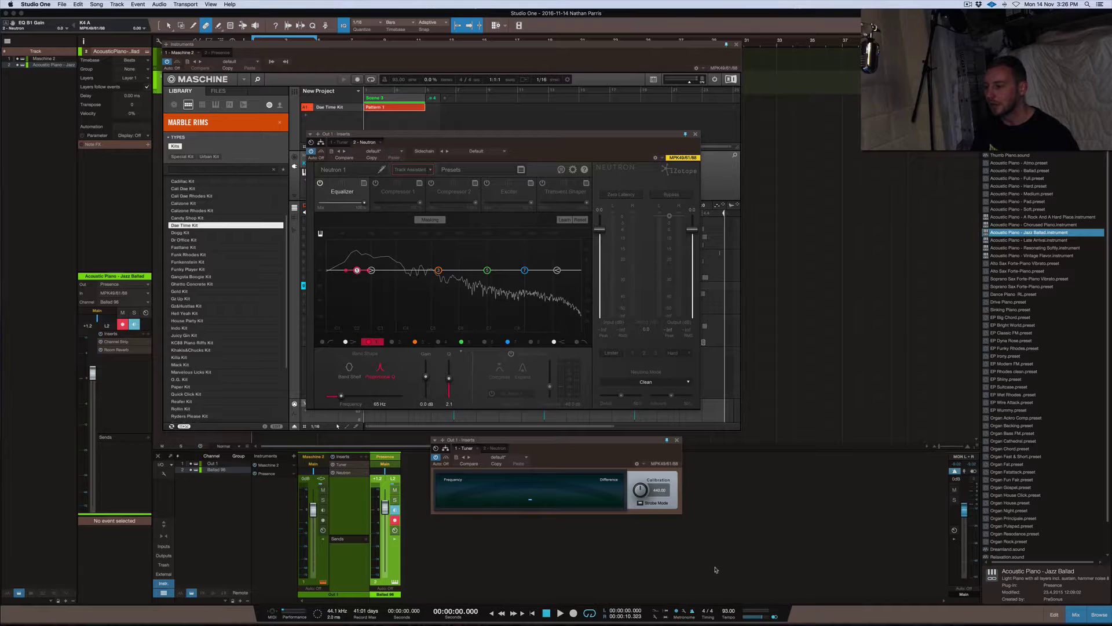
# Check the kick's pitch in the Tuner during playback, close the Tuner, and nudge band 1 to 67 Hz
pyautogui.click(569, 441)
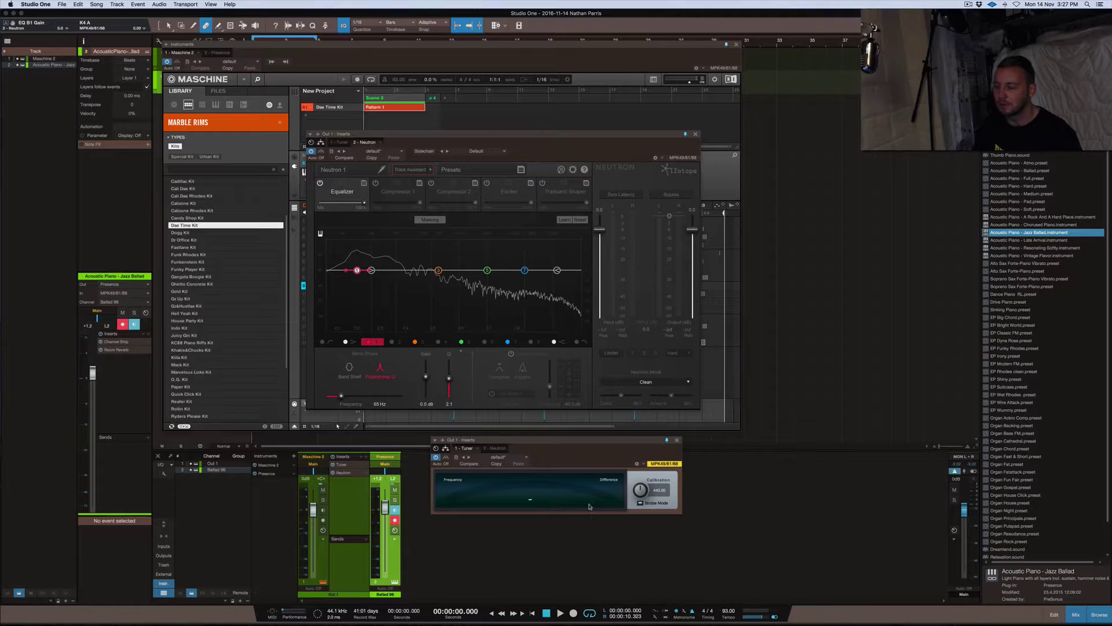
pyautogui.press('space')
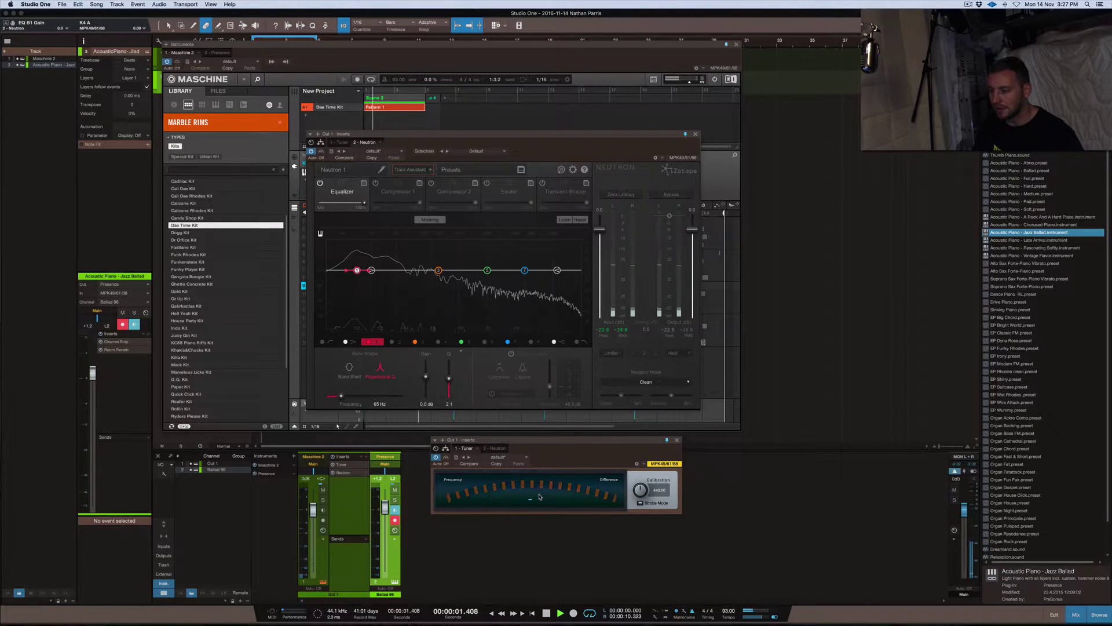
pyautogui.press('space')
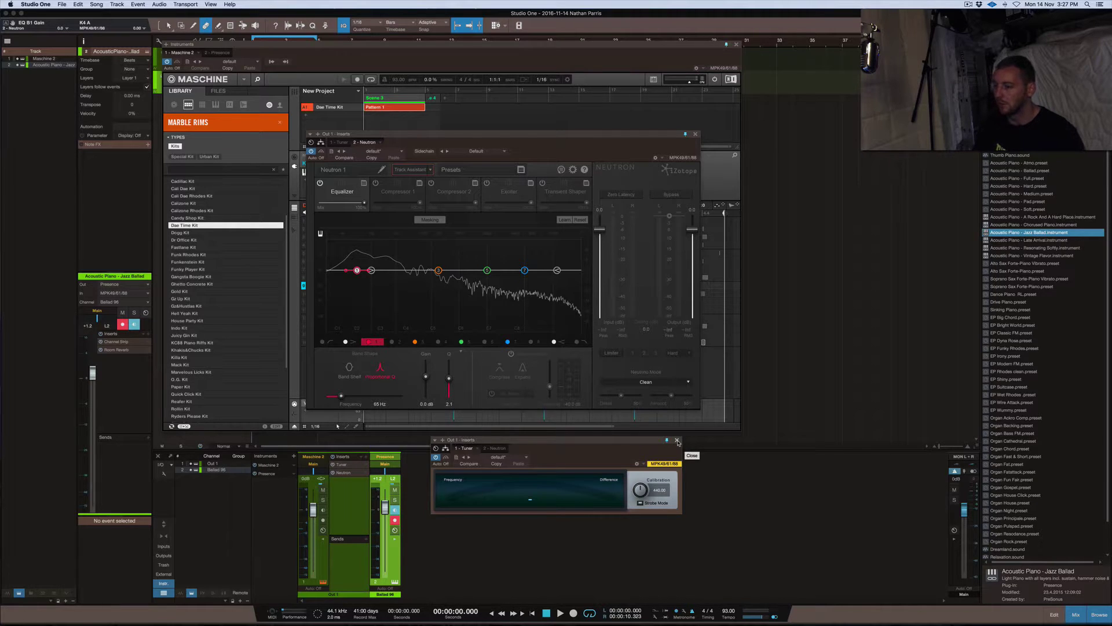
pyautogui.moveTo(541, 440)
pyautogui.mouseDown()
pyautogui.moveTo(637, 368)
pyautogui.moveTo(603, 348)
pyautogui.moveTo(560, 351)
pyautogui.moveTo(532, 435)
pyautogui.mouseUp()
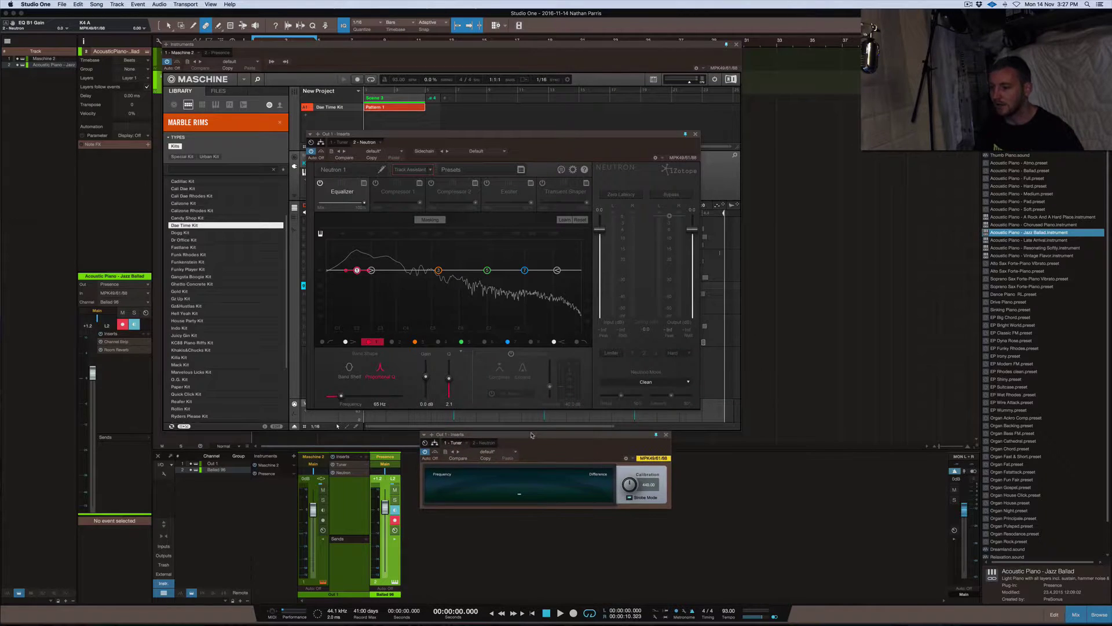
pyautogui.click(666, 435)
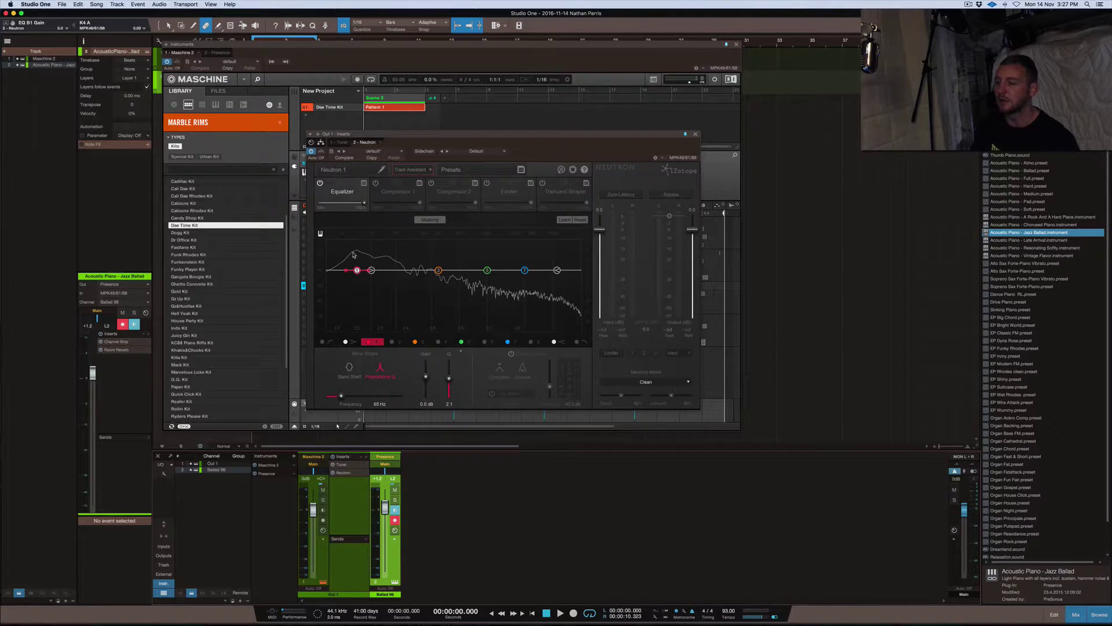
pyautogui.moveTo(361, 273)
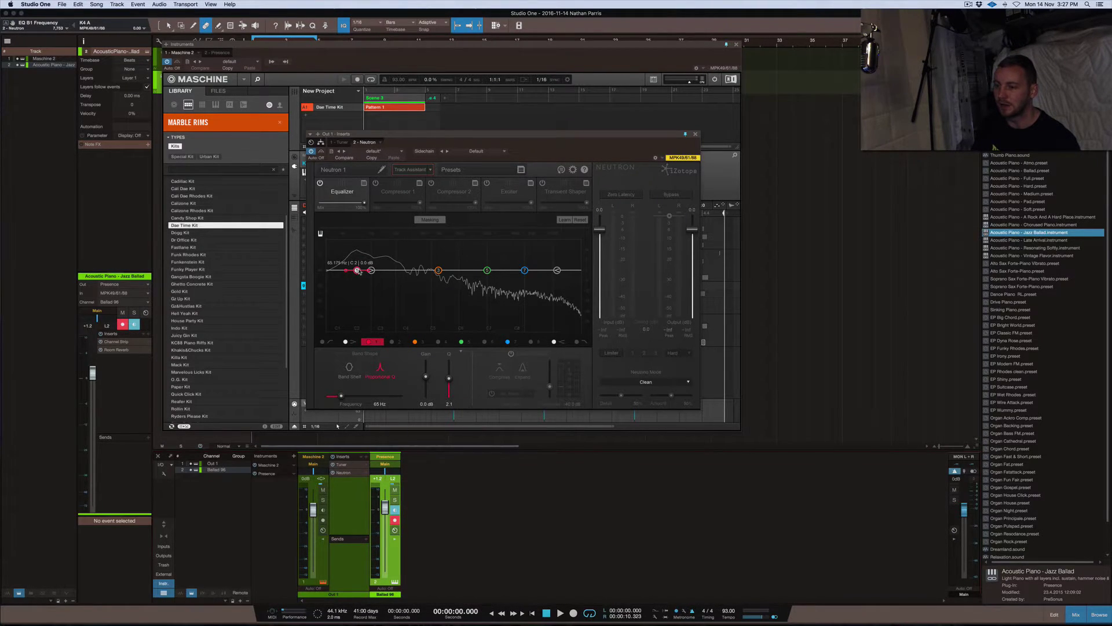
pyautogui.moveTo(358, 271)
pyautogui.mouseDown()
pyautogui.moveTo(357, 313)
pyautogui.moveTo(359, 273)
pyautogui.mouseUp()
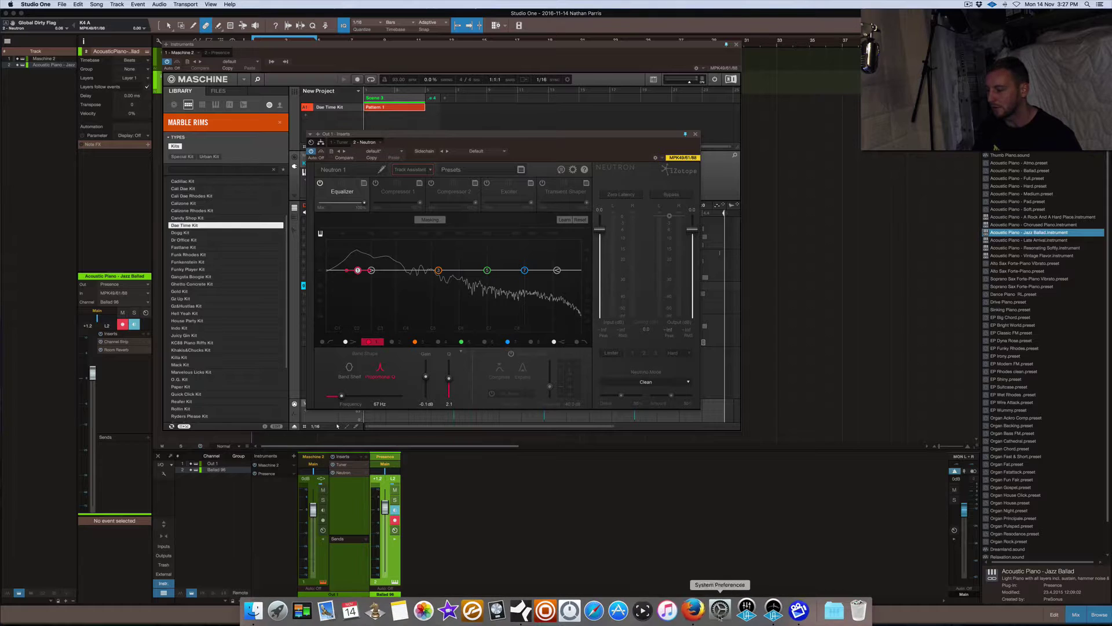
# Look up C2's frequency, 65.41 Hz, in Firefox's note-frequency table
pyautogui.click(697, 609)
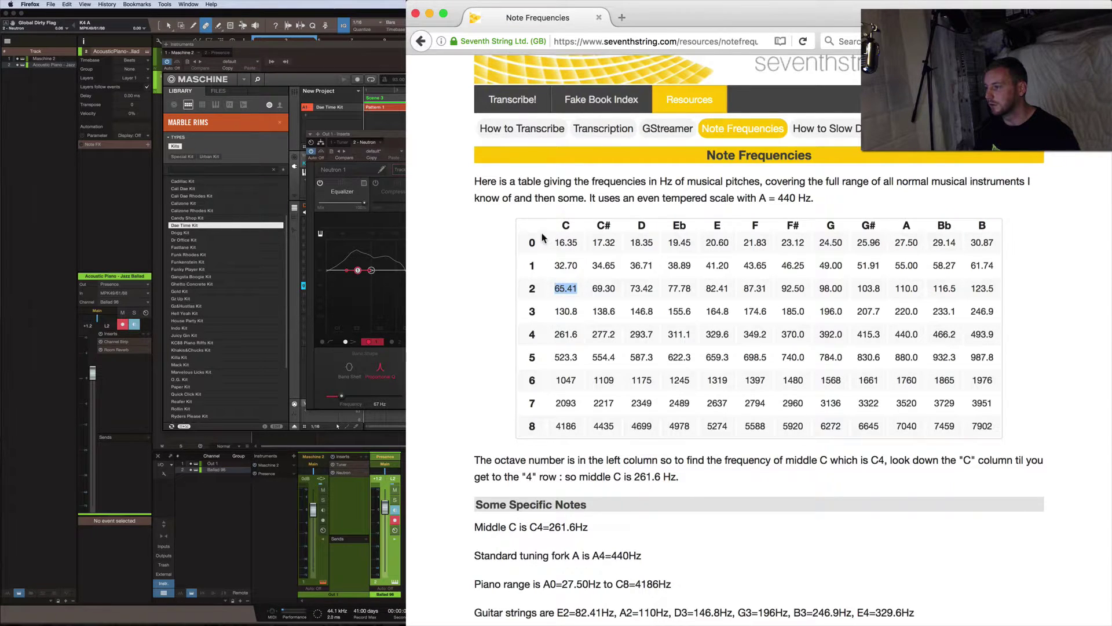
pyautogui.click(585, 290)
pyautogui.moveTo(578, 289); pyautogui.dragTo(557, 293)
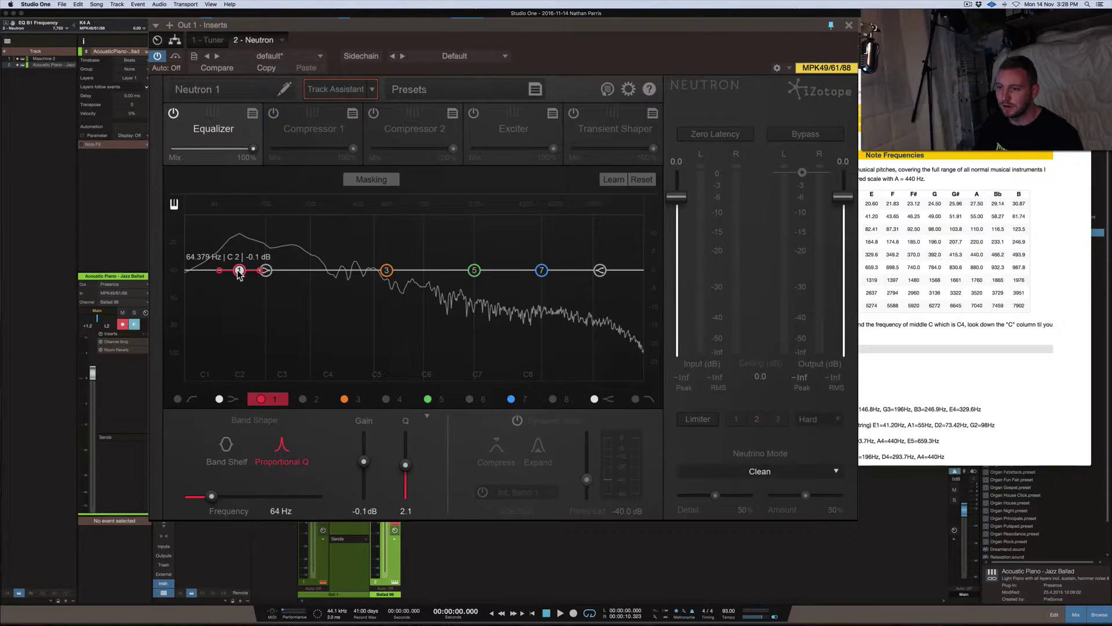
# Boost band 1 by about 5.6 dB and set its frequency to 65 Hz
pyautogui.moveTo(241, 273)
pyautogui.mouseDown()
pyautogui.moveTo(239, 233)
pyautogui.moveTo(239, 253)
pyautogui.mouseUp()
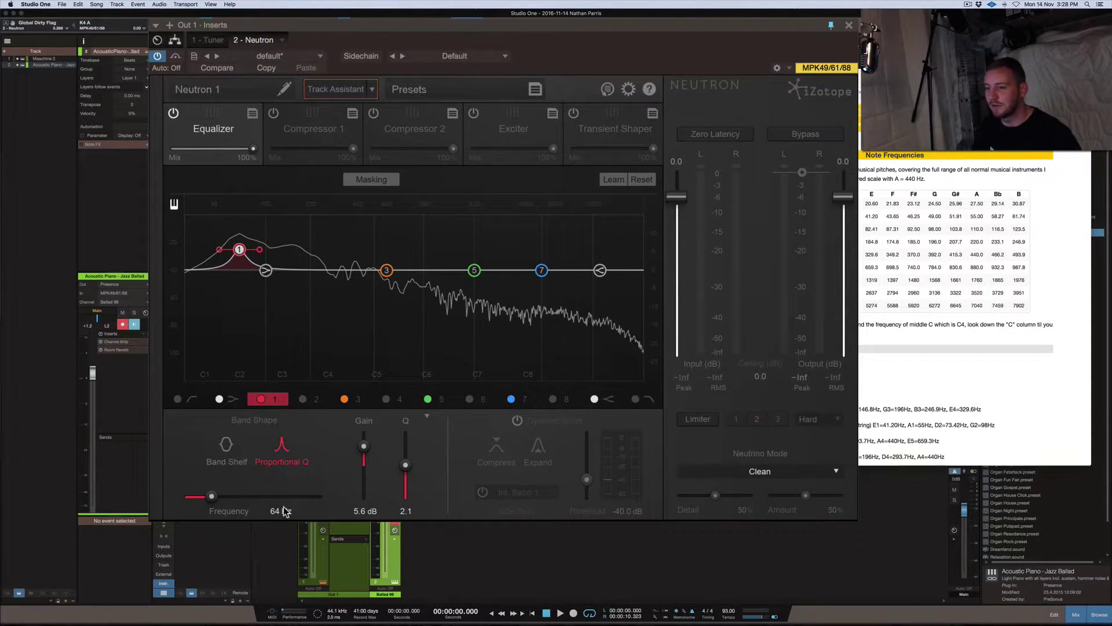
pyautogui.moveTo(281, 513); pyautogui.dragTo(281, 511)
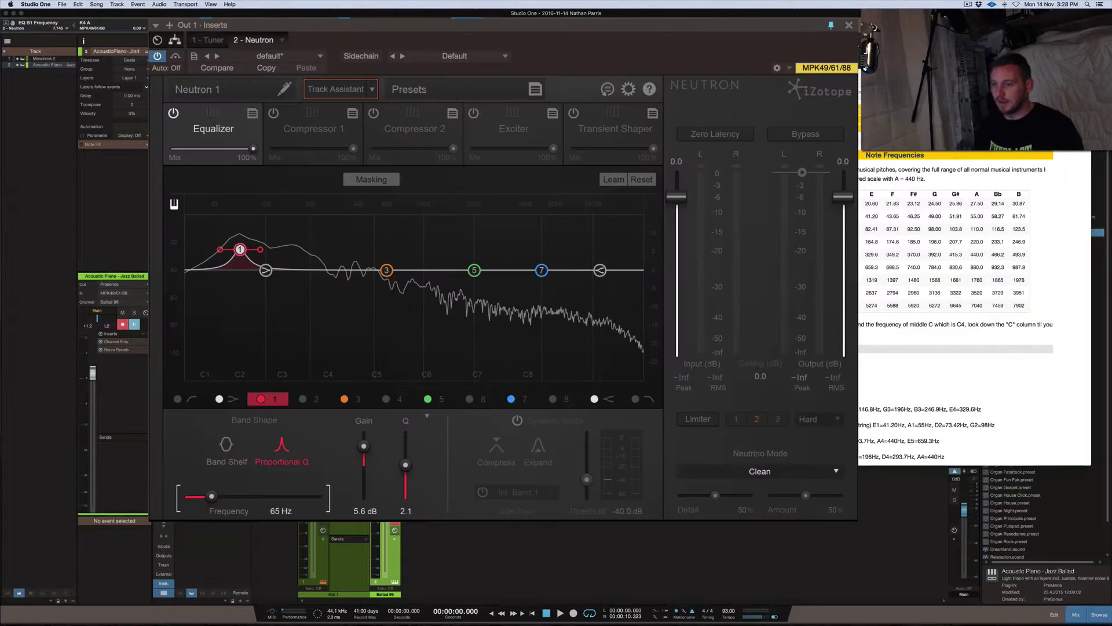
# Reset band 1 gain, then raise it to 15.0 dB at 65 Hz while the kick plays
pyautogui.doubleClick(360, 452)
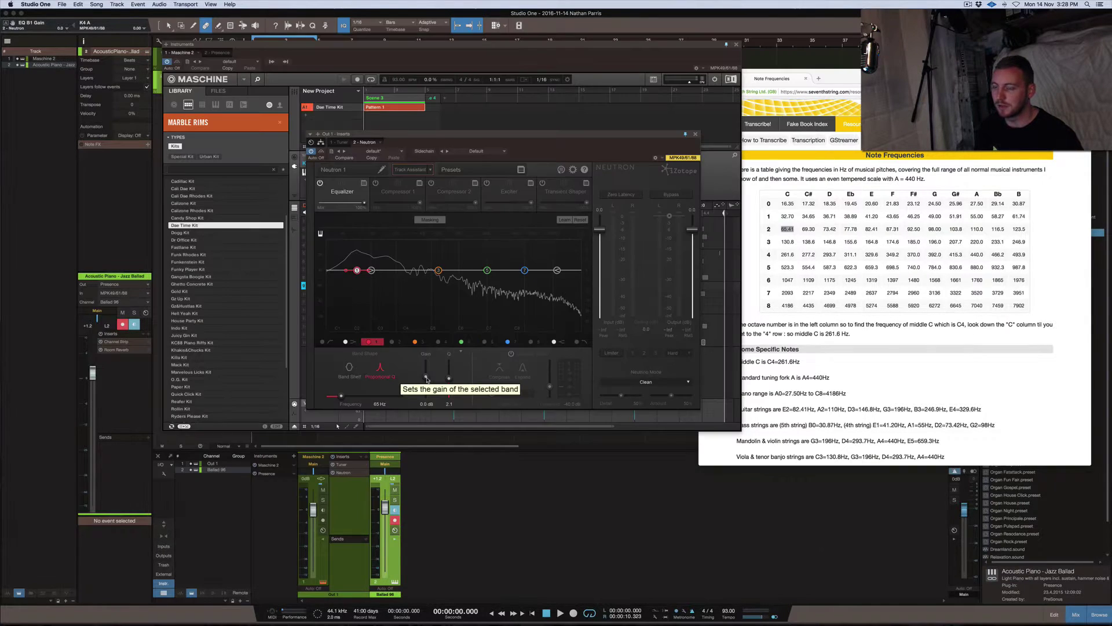
pyautogui.press('space')
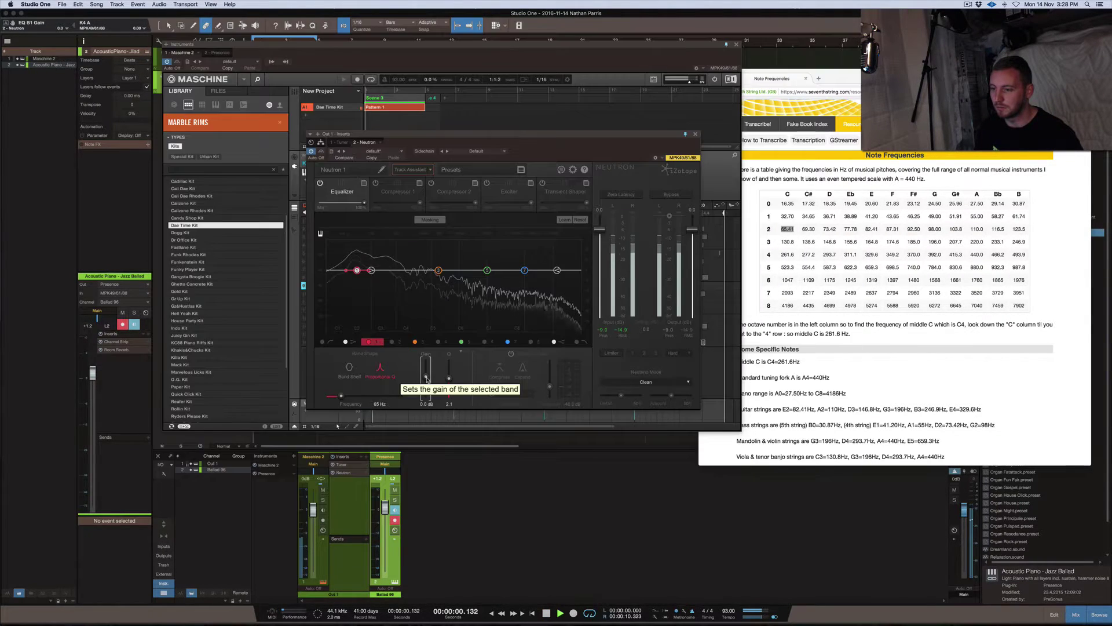
pyautogui.moveTo(427, 378); pyautogui.dragTo(427, 371)
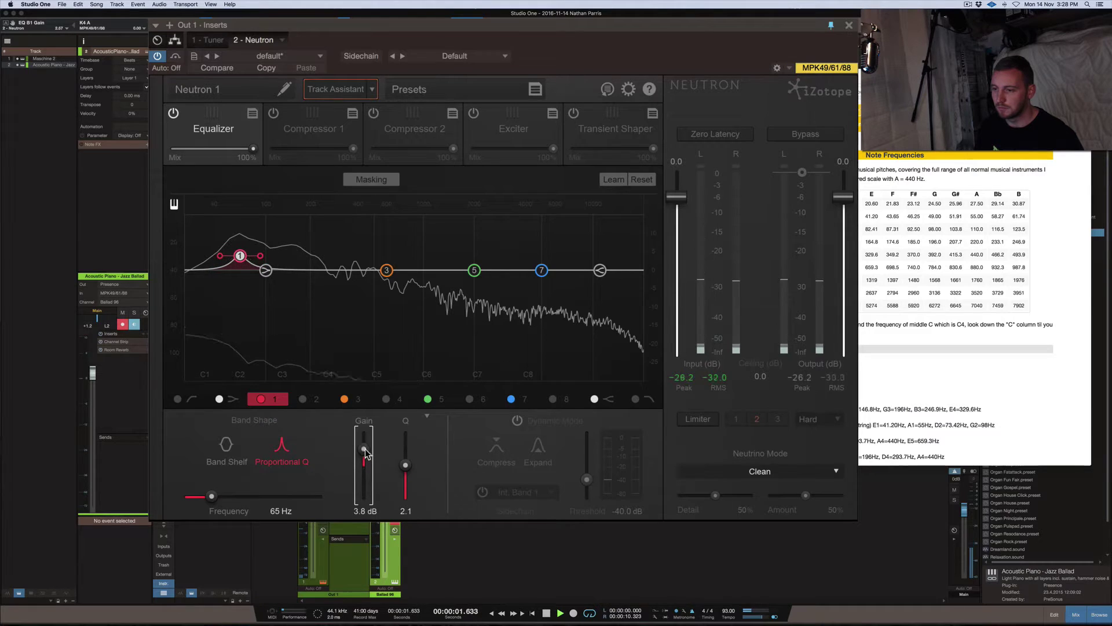
pyautogui.moveTo(365, 453); pyautogui.dragTo(365, 438)
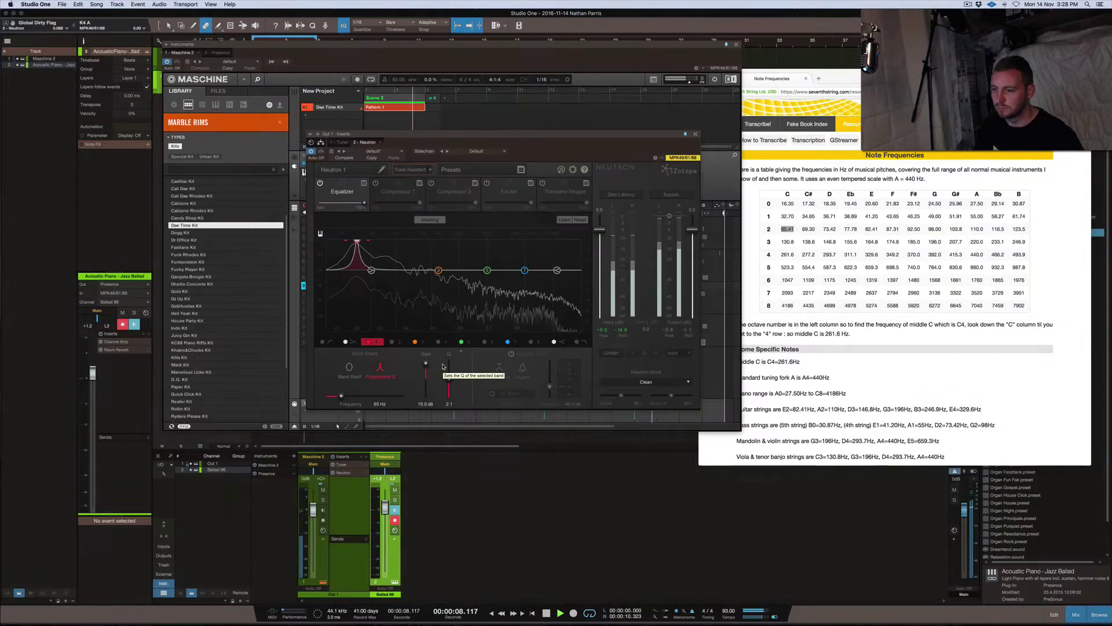
pyautogui.press('space')
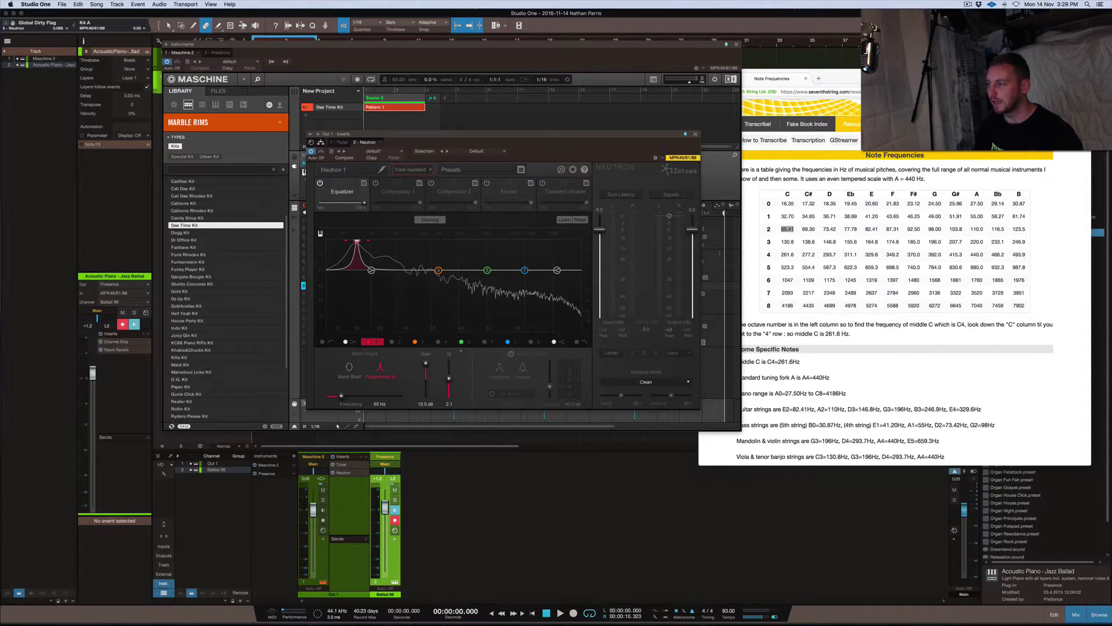
pyautogui.click(886, 151)
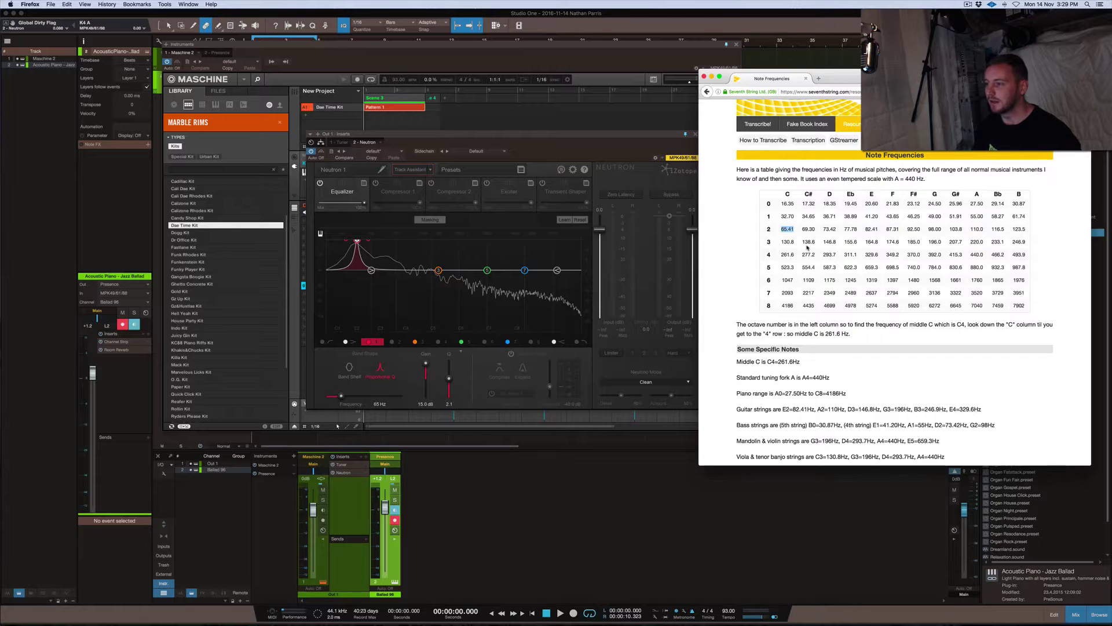
pyautogui.click(506, 135)
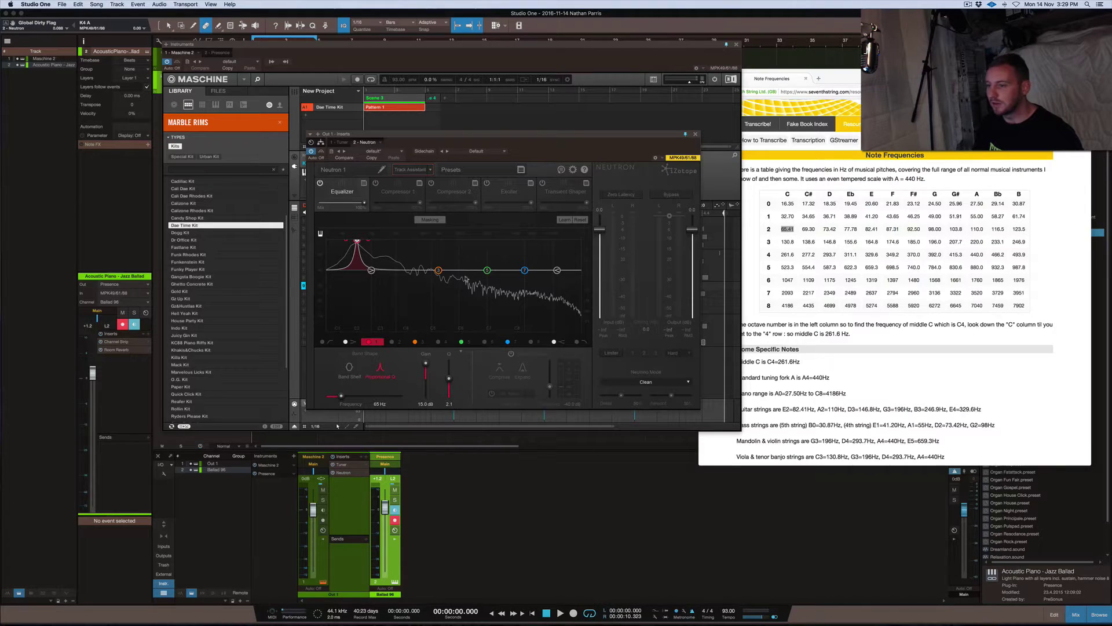
# Look up C3's 130.8 Hz in the chart and set EQ band 3's frequency to 130 Hz
pyautogui.moveTo(439, 271); pyautogui.dragTo(401, 263)
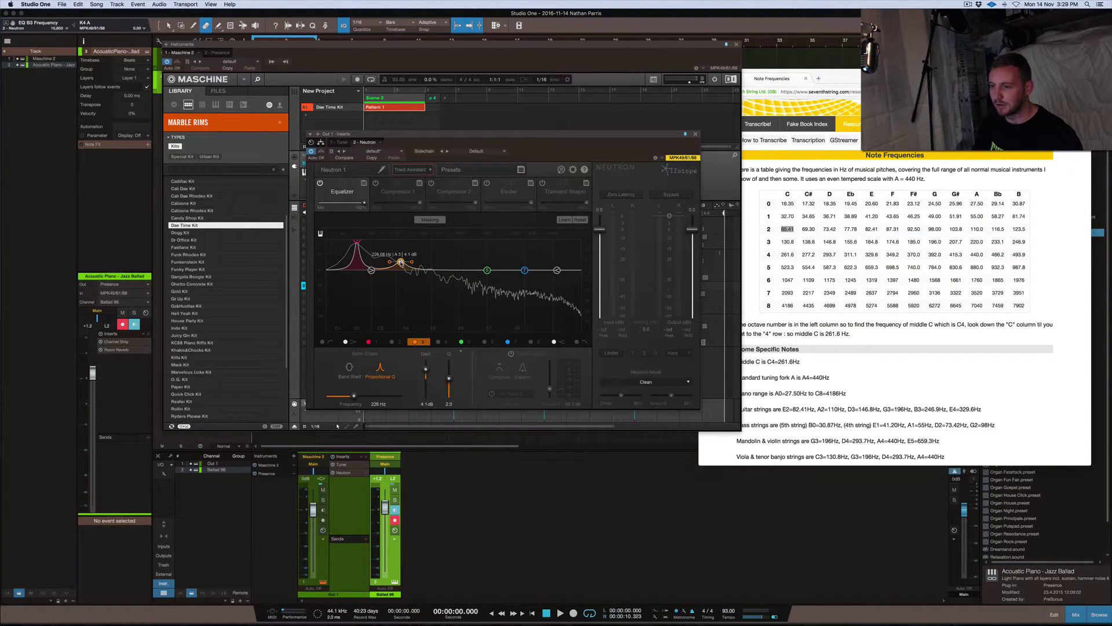
pyautogui.click(783, 242)
pyautogui.moveTo(798, 243); pyautogui.dragTo(781, 245)
pyautogui.click(400, 262)
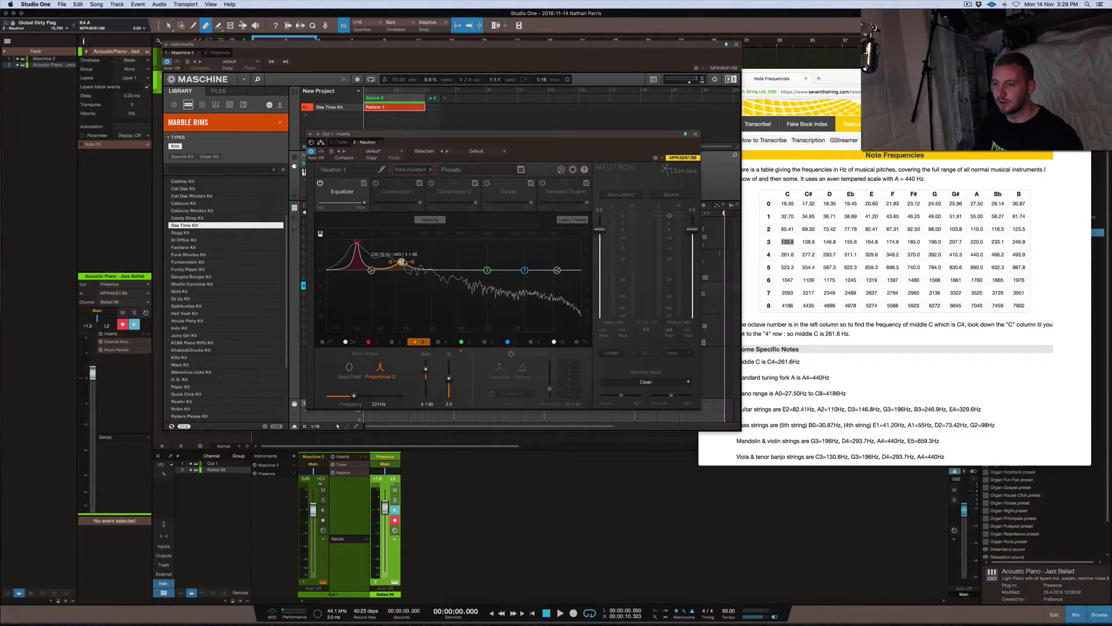
pyautogui.moveTo(400, 262); pyautogui.dragTo(394, 263)
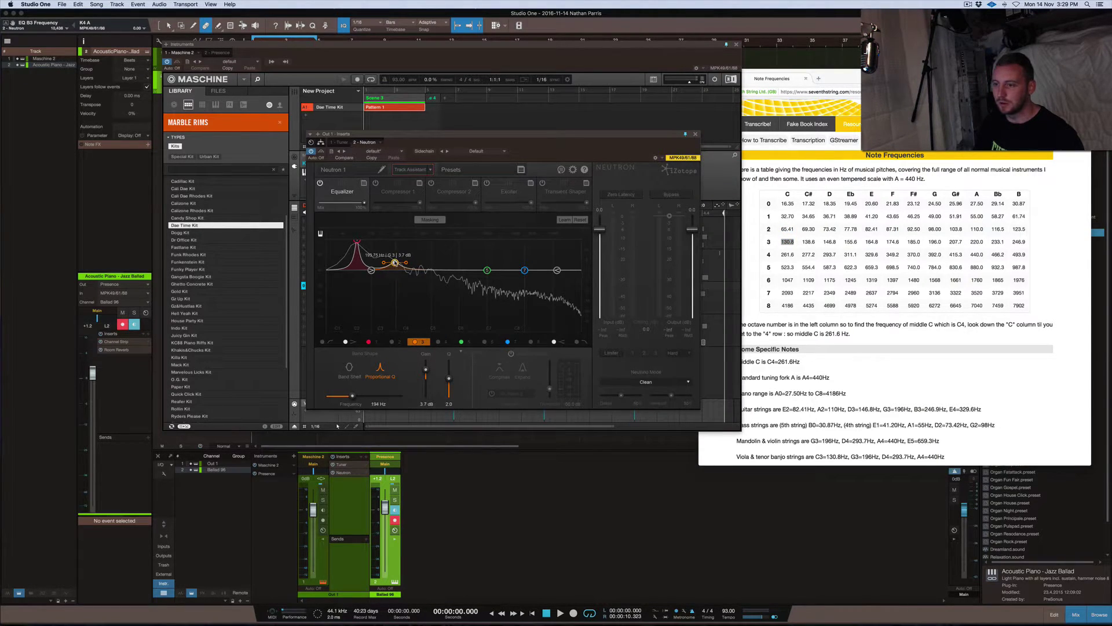
pyautogui.doubleClick(376, 405)
pyautogui.write('130')
pyautogui.press('Return')
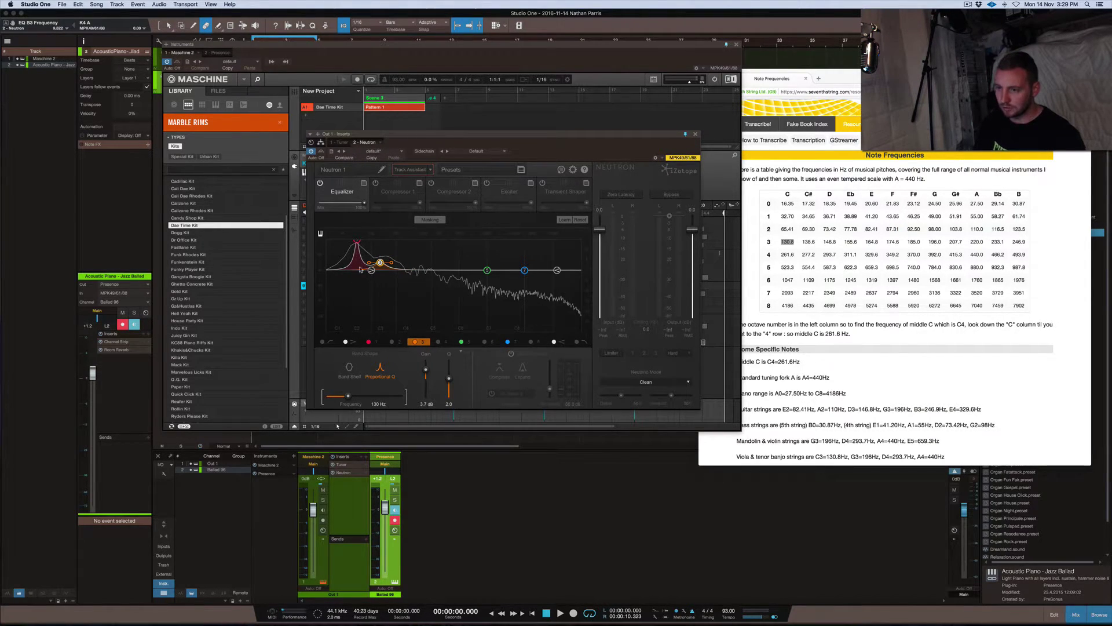
# Switch off band 1, then boost band 3 about 10.3 dB at 130 Hz during playback
pyautogui.click(369, 342)
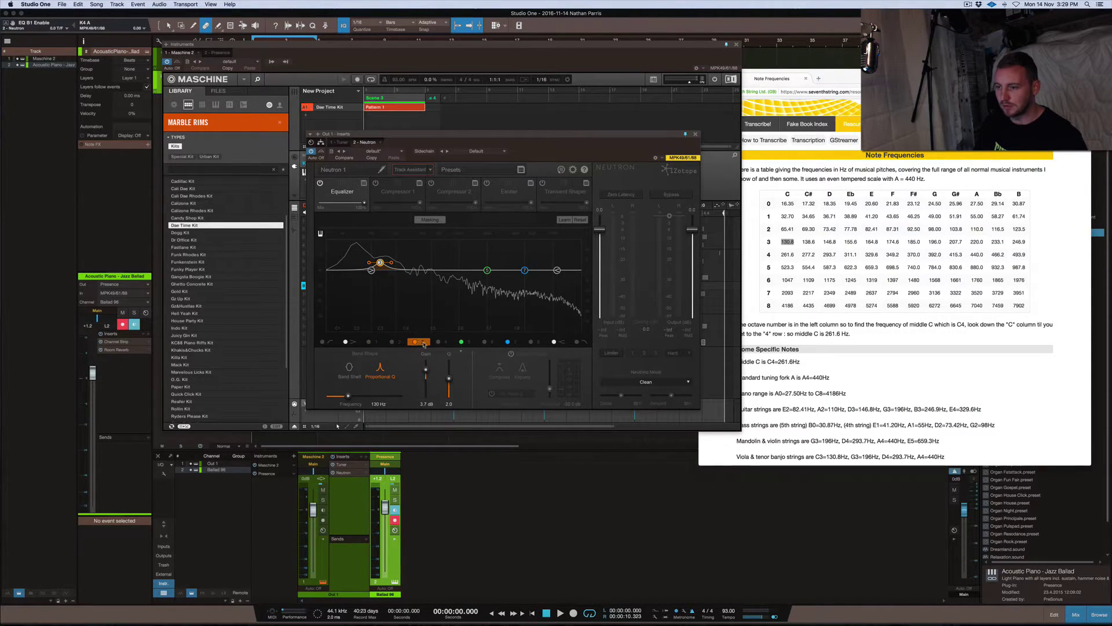
pyautogui.keyDown('alt'); pyautogui.click(426, 372); pyautogui.keyUp('alt')
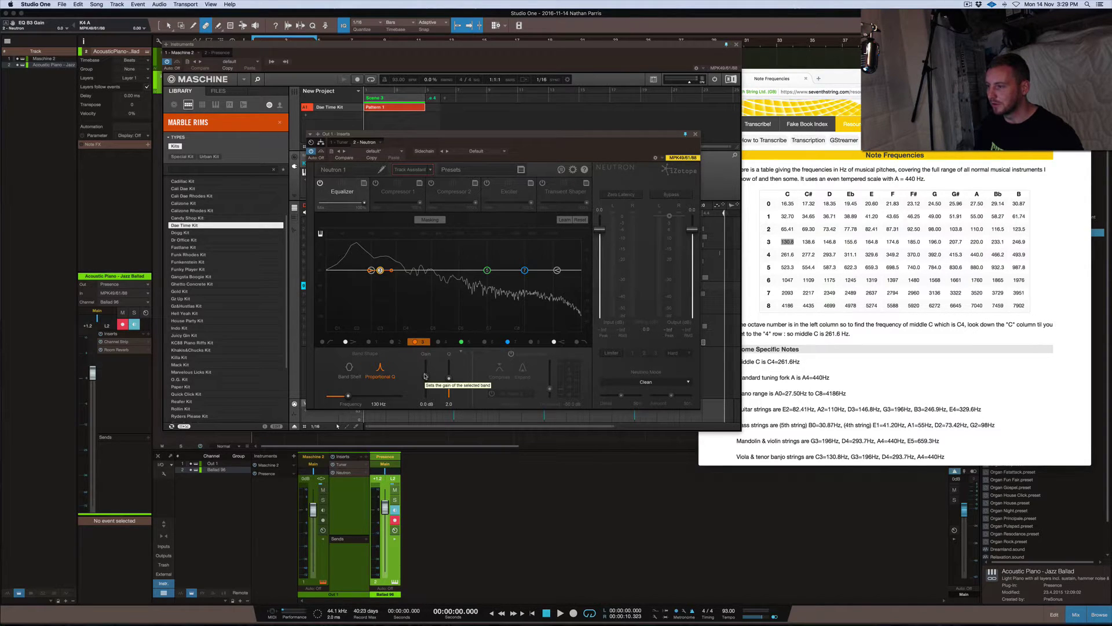
pyautogui.press('space')
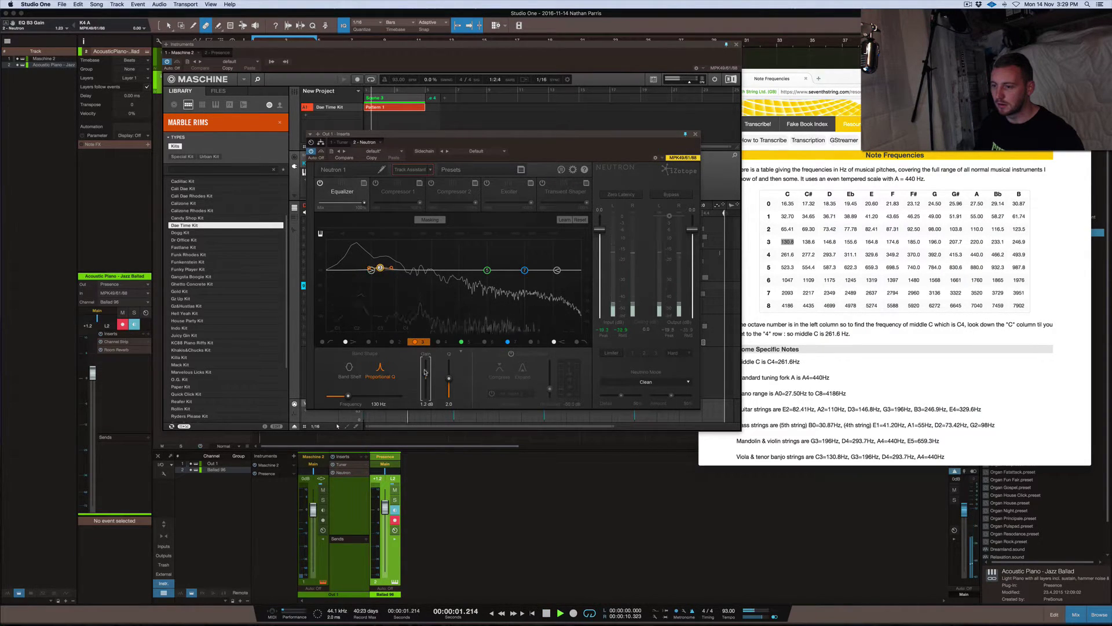
pyautogui.moveTo(425, 376); pyautogui.dragTo(424, 364)
pyautogui.press('space')
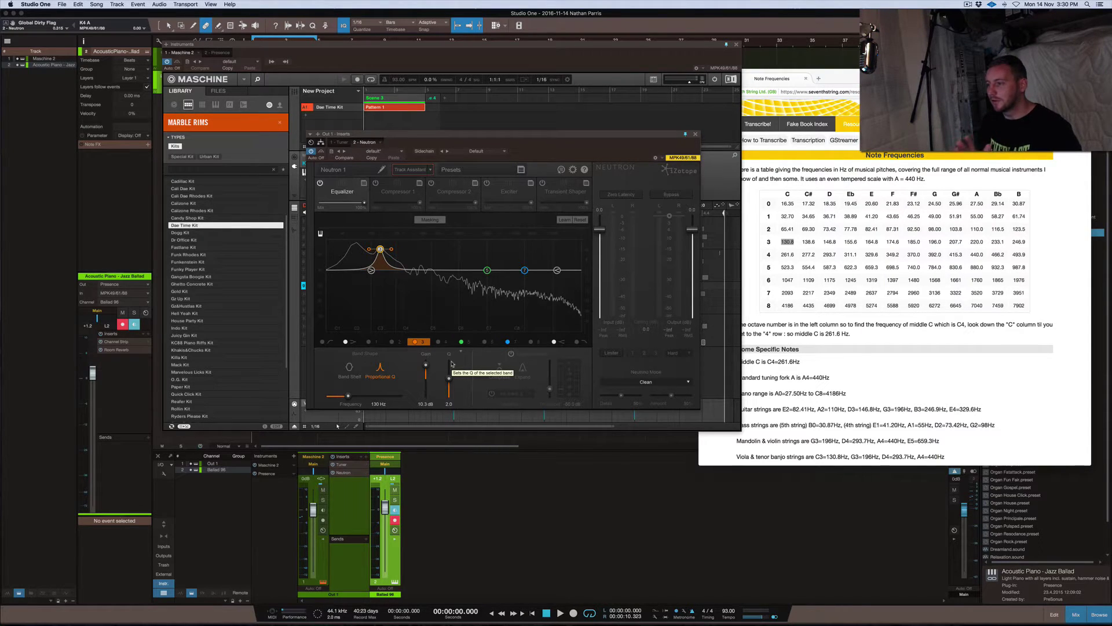
# Mark C4's 261.6 Hz in the note table, then return band 3's gain to 0.0 dB
pyautogui.click(780, 255)
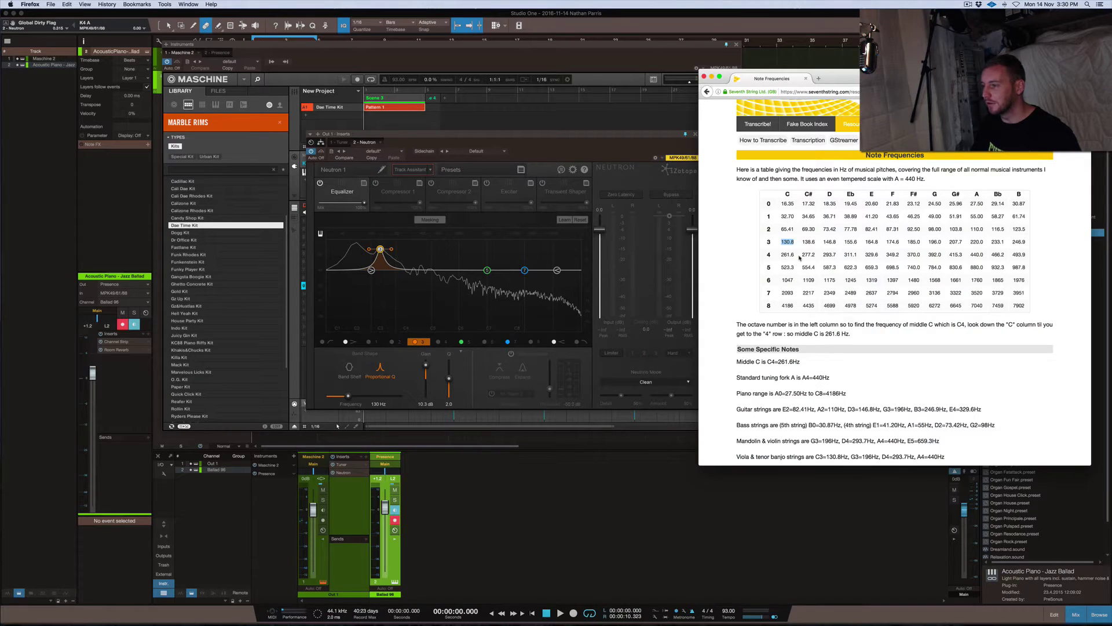
pyautogui.moveTo(799, 258); pyautogui.dragTo(786, 255)
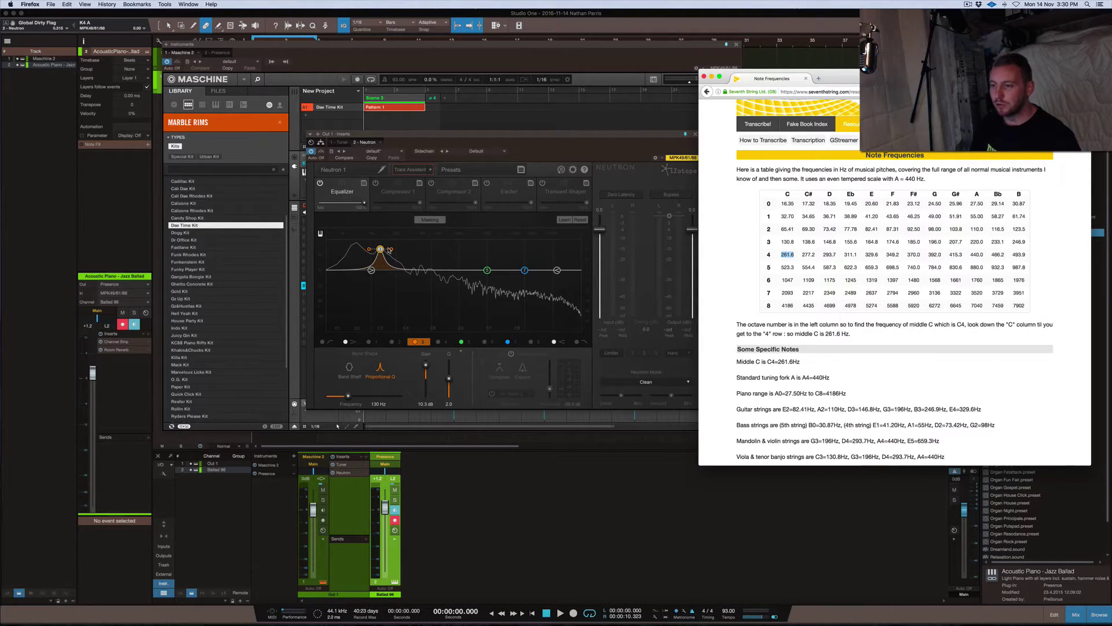
pyautogui.moveTo(426, 368)
pyautogui.mouseDown()
pyautogui.moveTo(424, 379)
pyautogui.moveTo(426, 344)
pyautogui.moveTo(417, 351)
pyautogui.mouseUp()
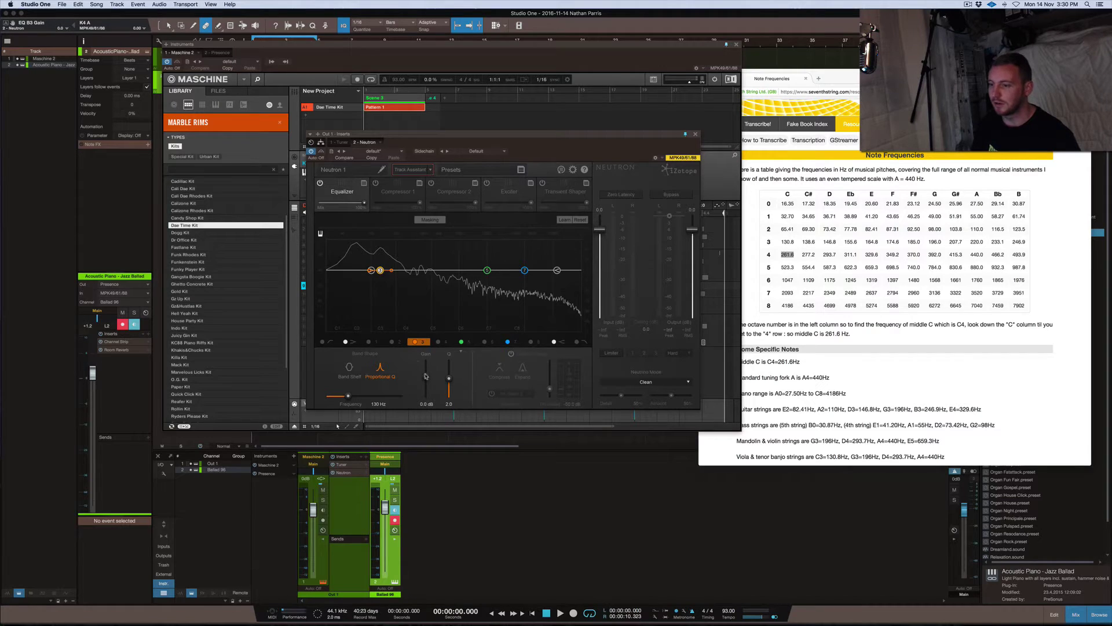
# Change the spectrum analyser's Peak Hold Time from infinite, then play and stop the kick to watch it
pyautogui.rightClick(410, 299)
pyautogui.click(428, 307)
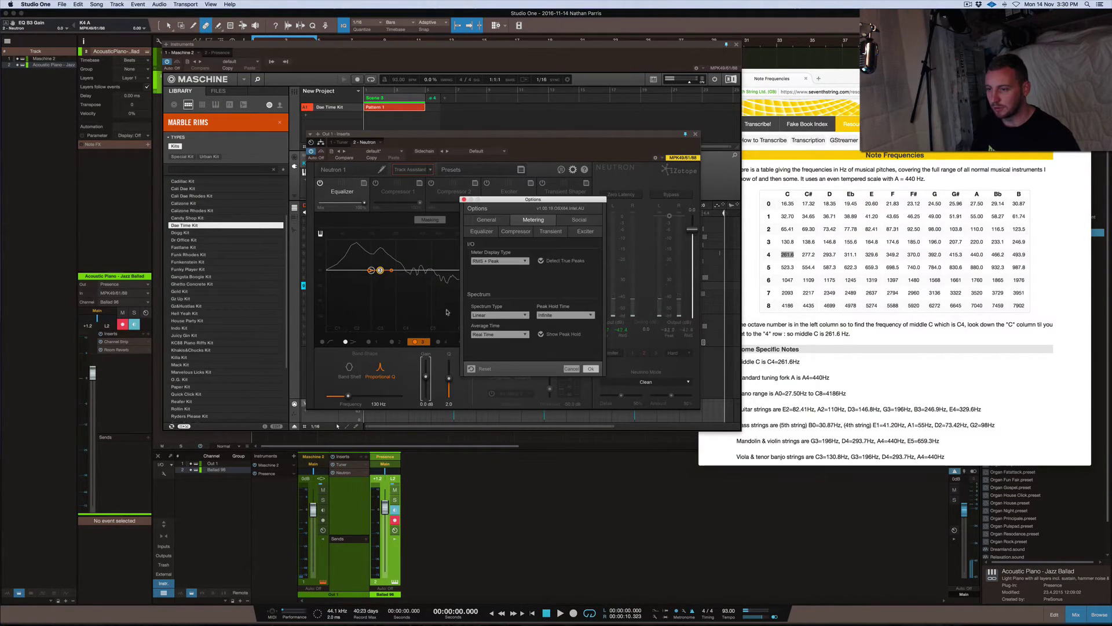
pyautogui.click(555, 317)
pyautogui.click(555, 355)
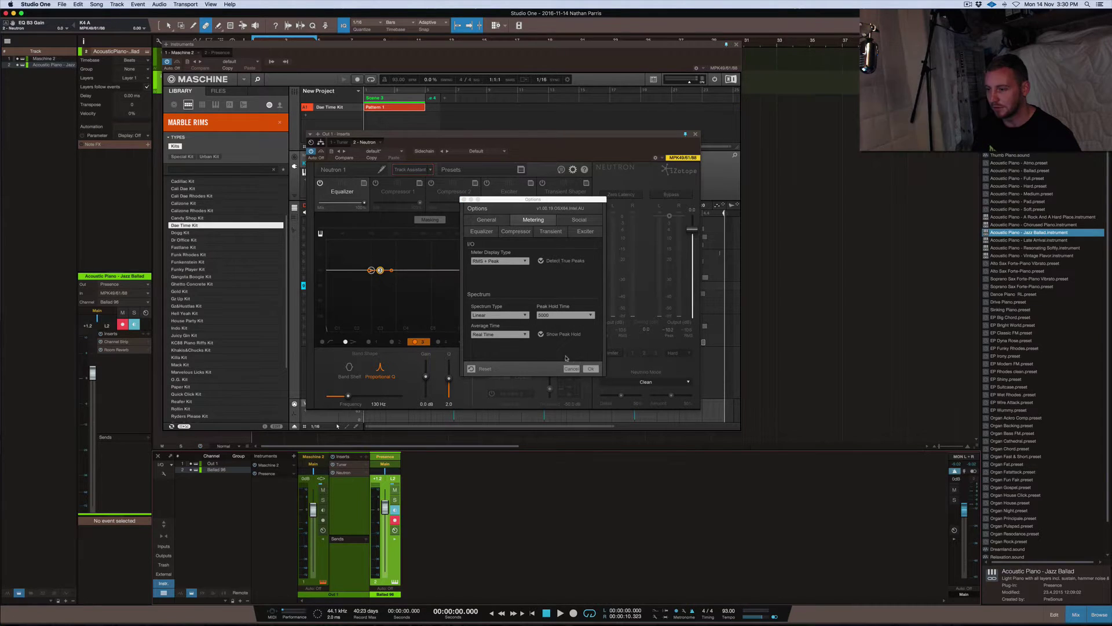
pyautogui.click(590, 369)
pyautogui.press('space')
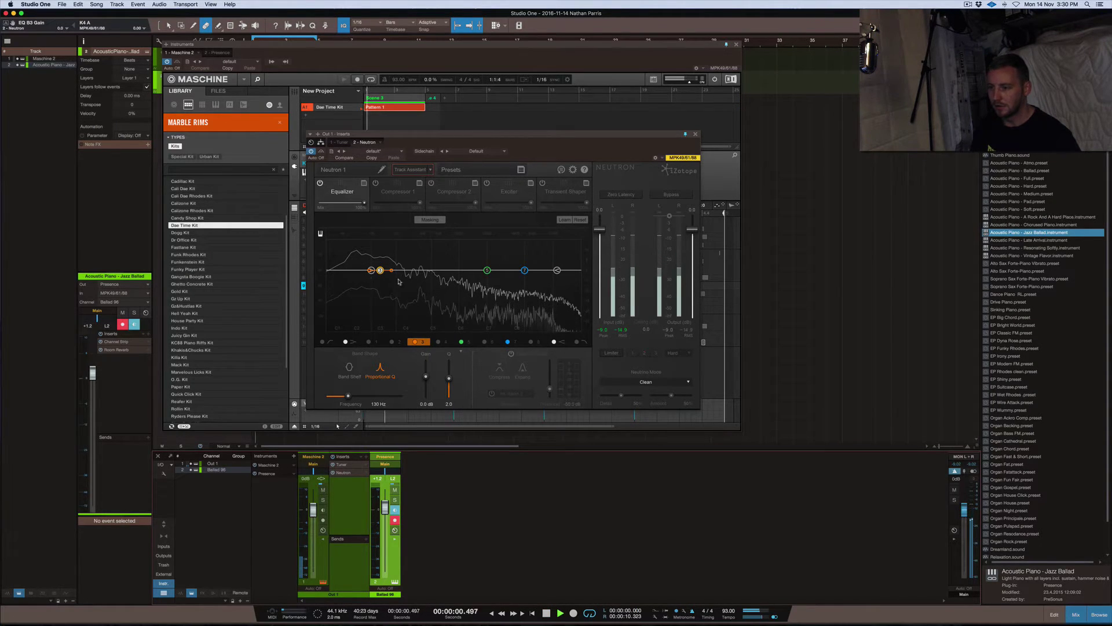
pyautogui.press('space')
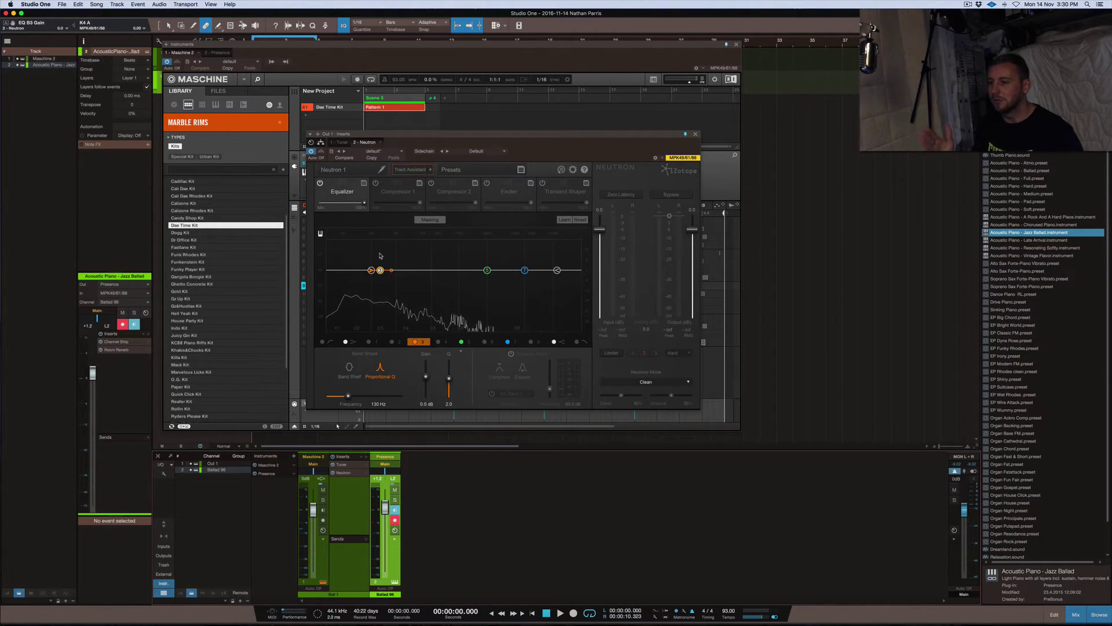
# Sweep band 3 into a large boost near 176 Hz, then reset it flat to 600 Hz, 0 dB
pyautogui.moveTo(380, 270); pyautogui.dragTo(413, 246)
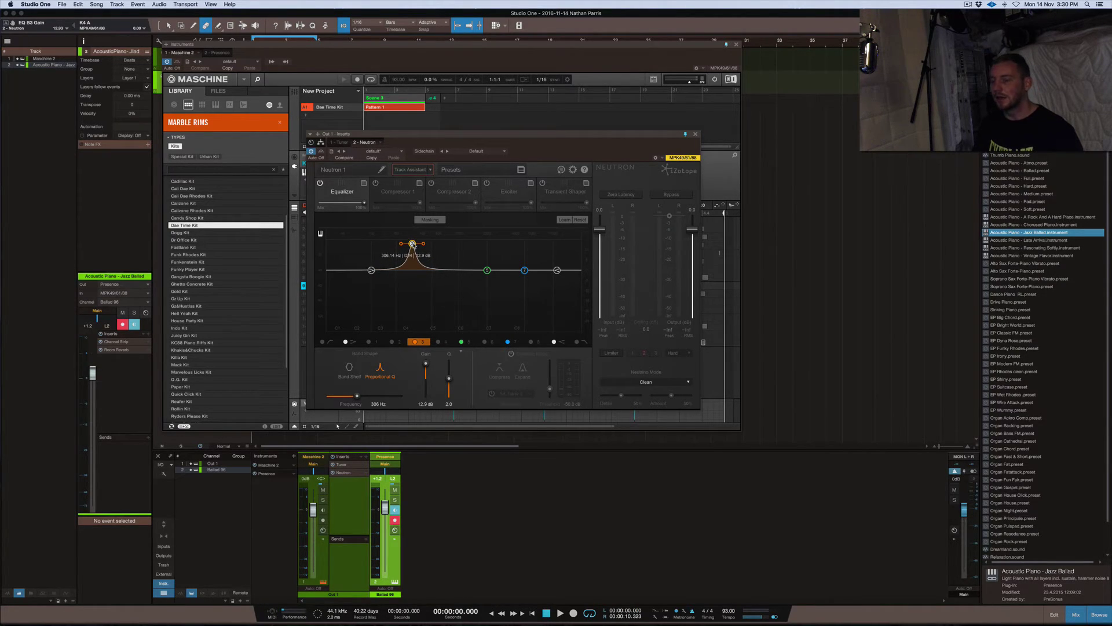
pyautogui.doubleClick(412, 243)
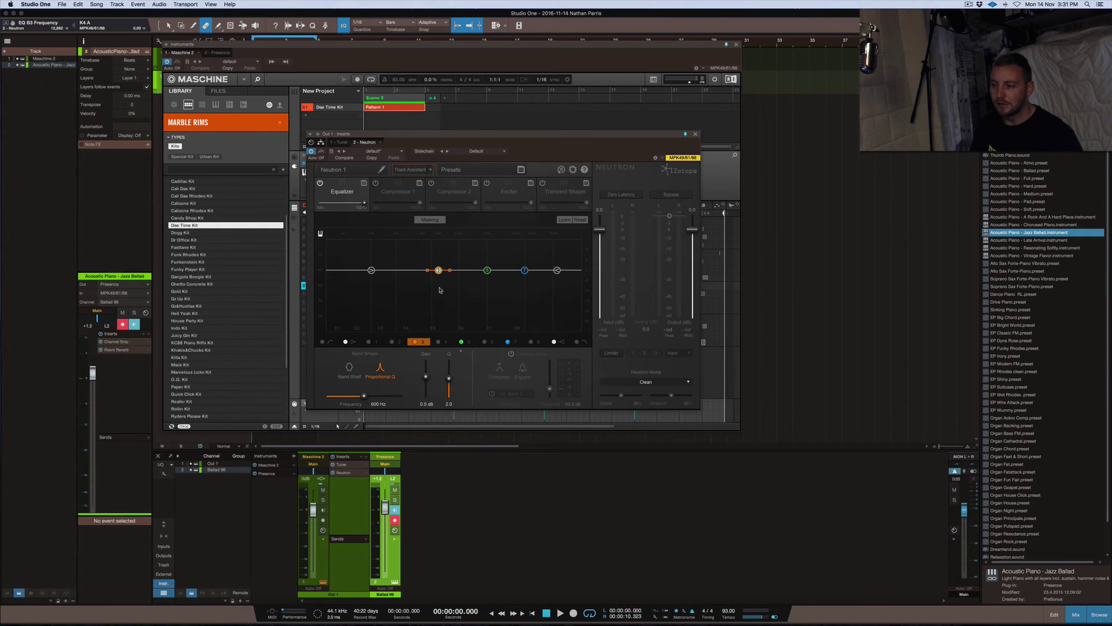
pyautogui.moveTo(438, 269); pyautogui.dragTo(424, 248)
pyautogui.doubleClick(424, 248)
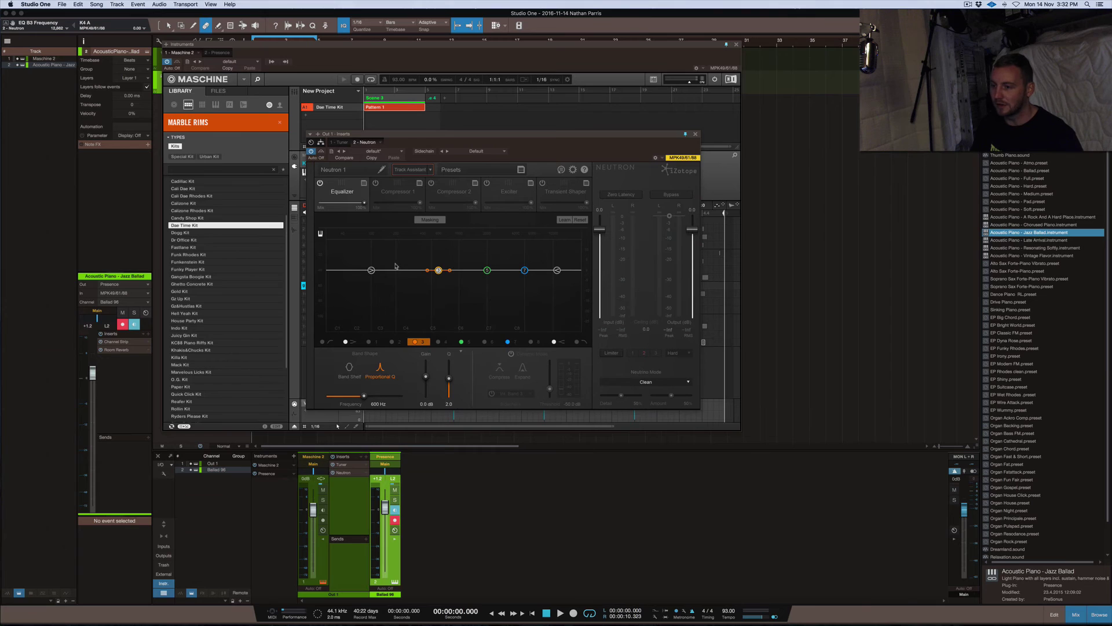